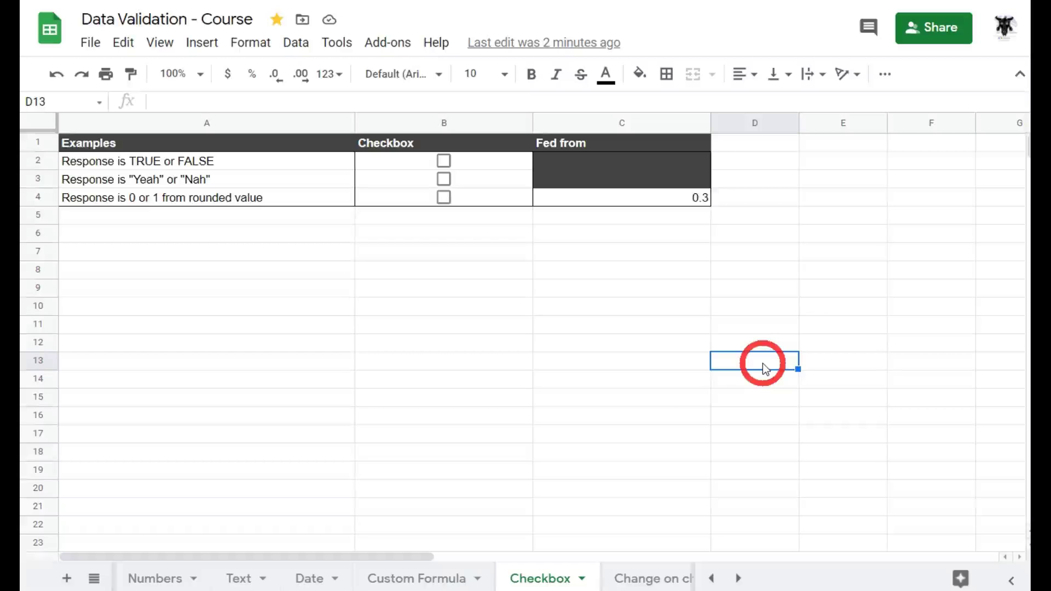
Inspect B2's FALSE value and toggle its checkbox to TRUE and back to FALSE
click(478, 164)
click(158, 102)
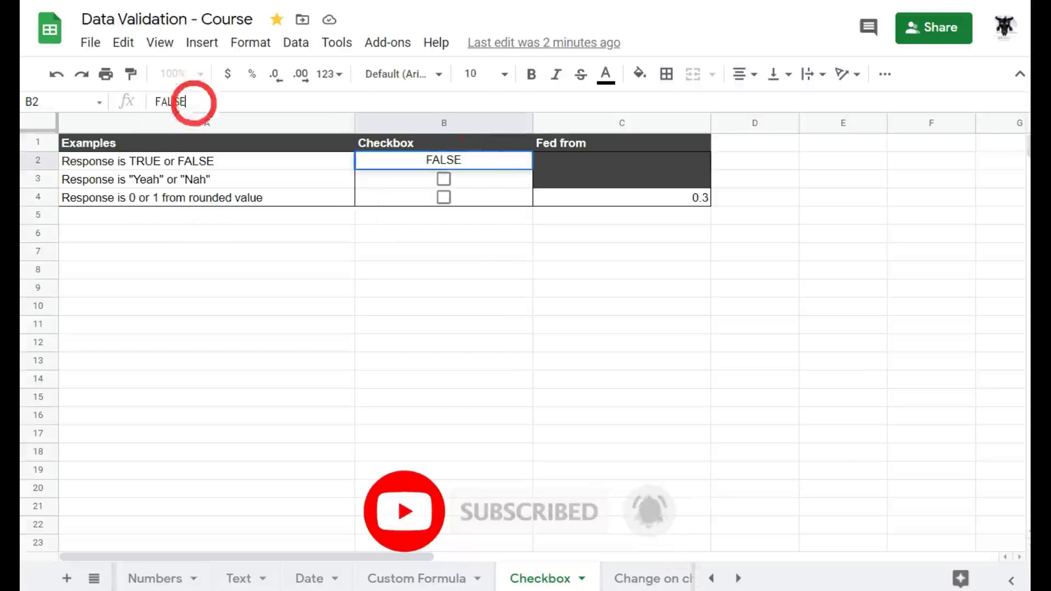
click(484, 228)
click(444, 161)
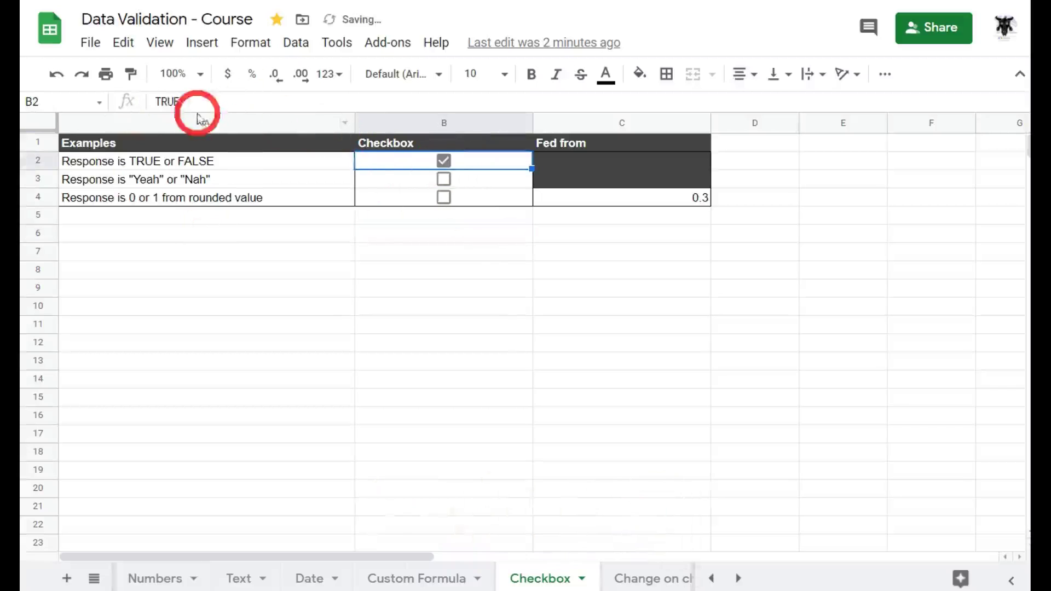
click(443, 161)
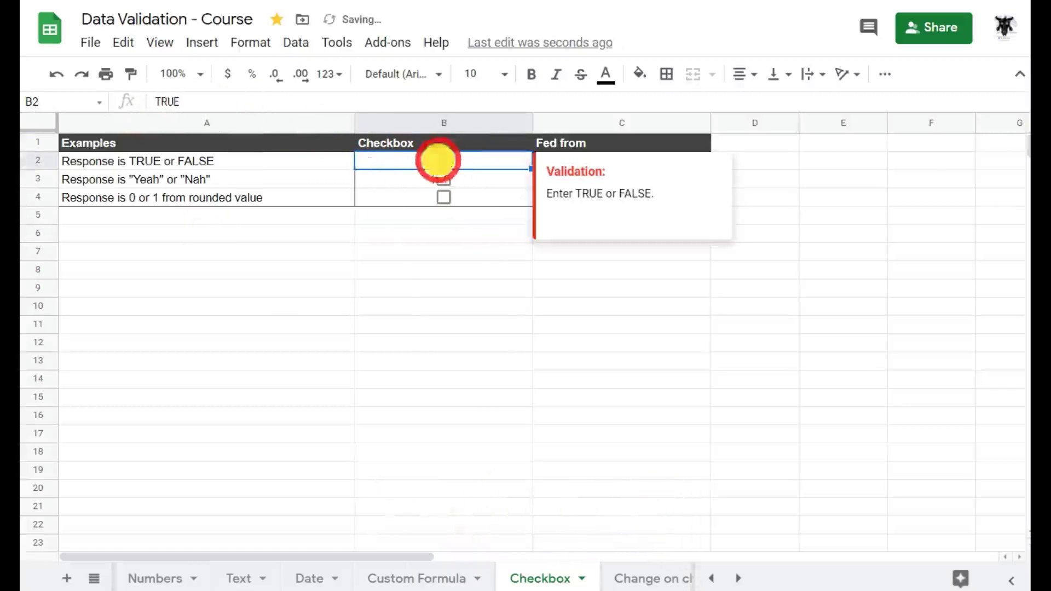
Enter FALSE in B2, then enter 'FAKE NEWS' and dismiss the invalid-entry warning
click(429, 265)
click(419, 165)
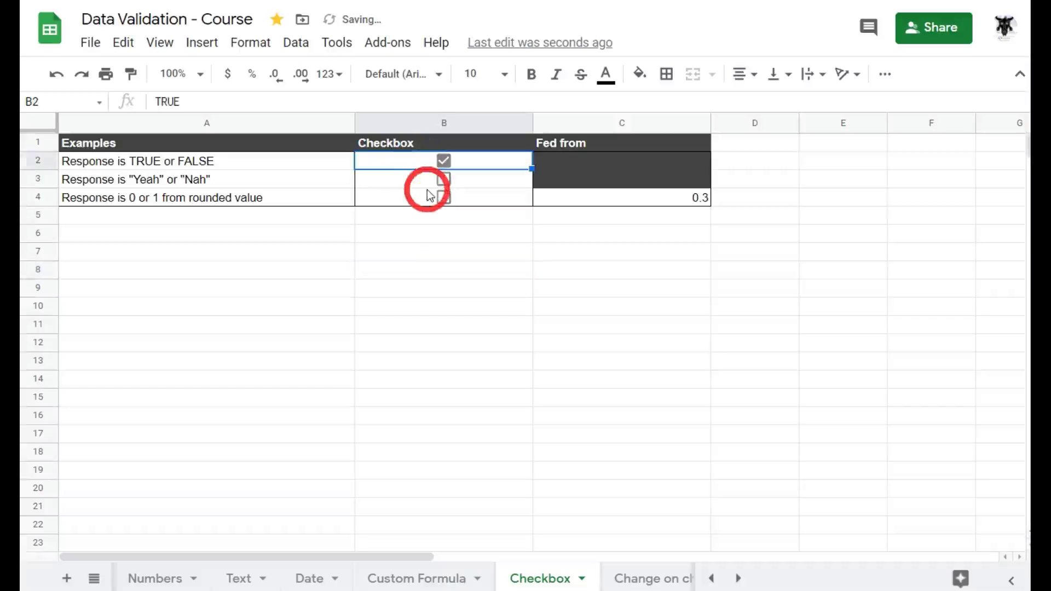
text(FALSE)
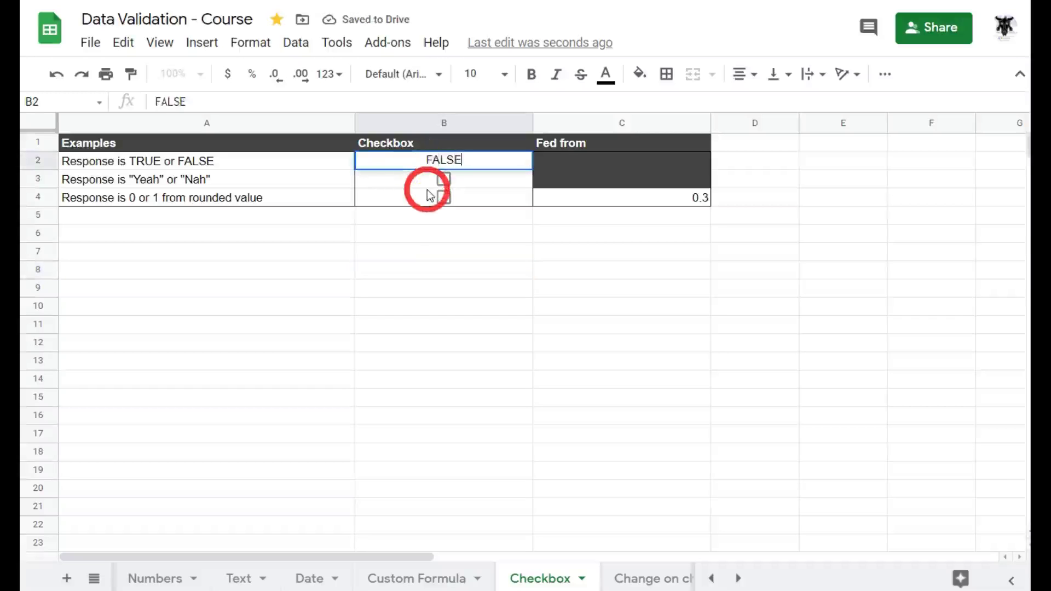
key(Return)
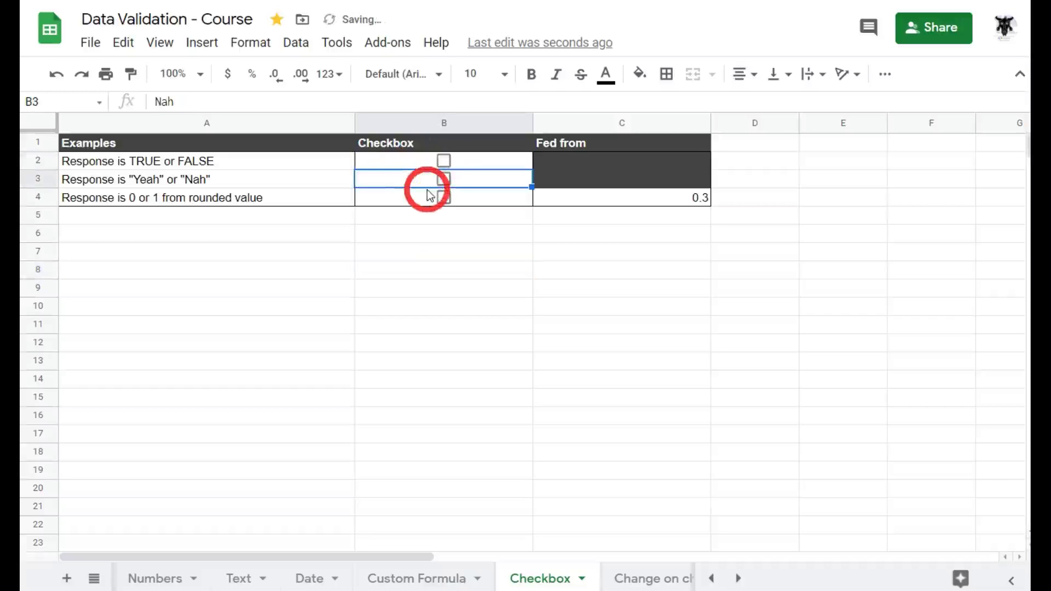
click(415, 166)
text(FAKE)
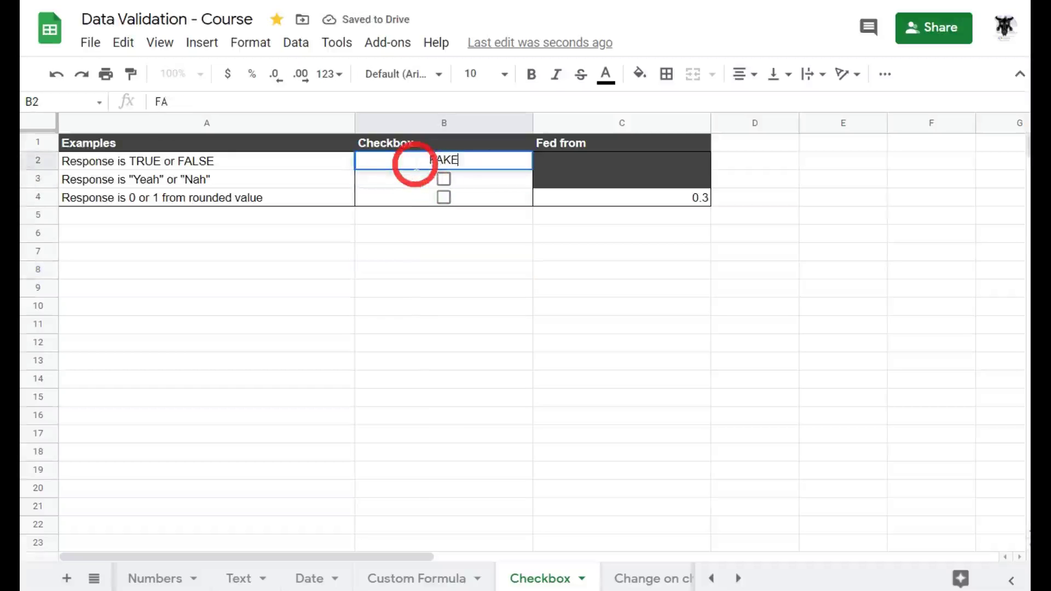
text( NEWS)
key(Return)
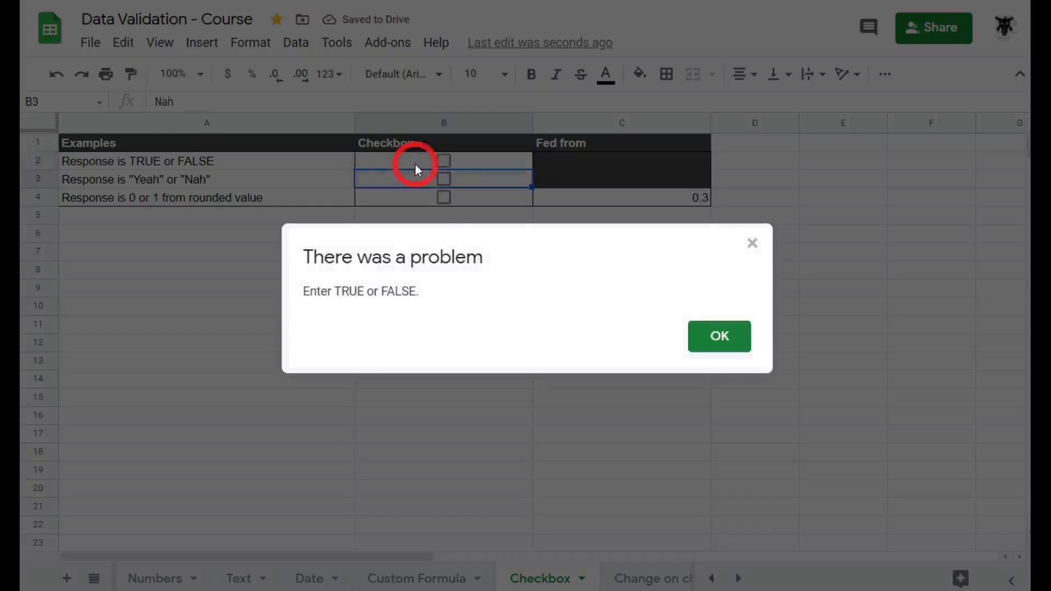
click(712, 342)
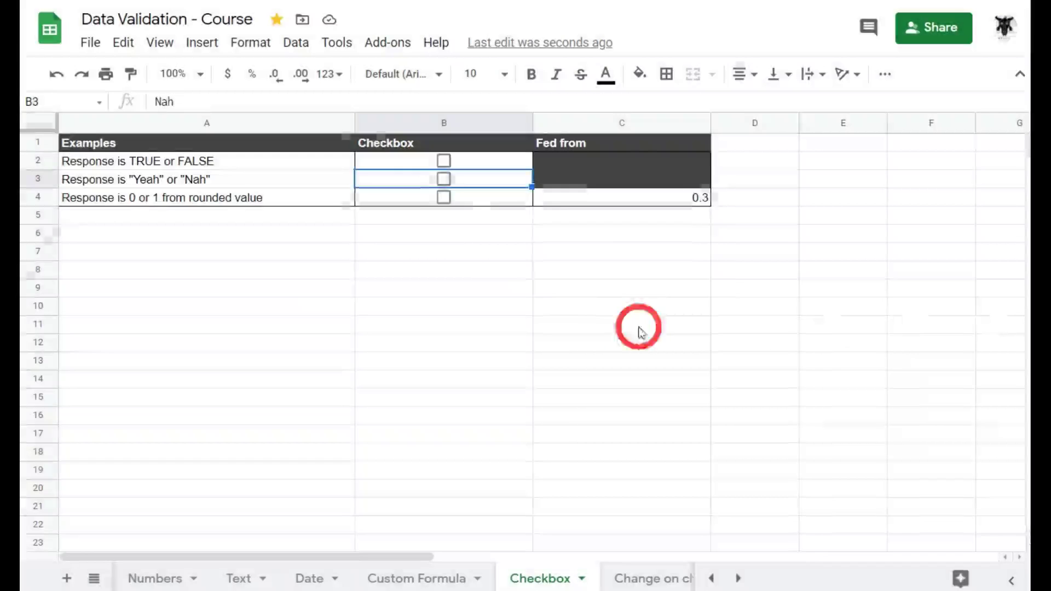
Show B2's validation help, then delete its checkbox and undo to restore it
click(481, 267)
click(480, 166)
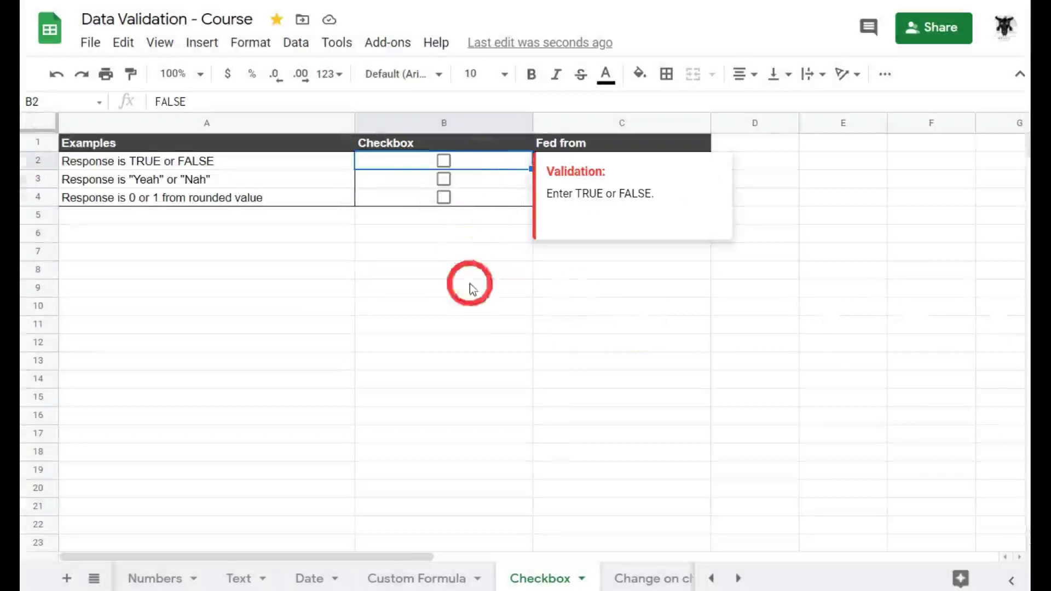
click(486, 270)
click(493, 163)
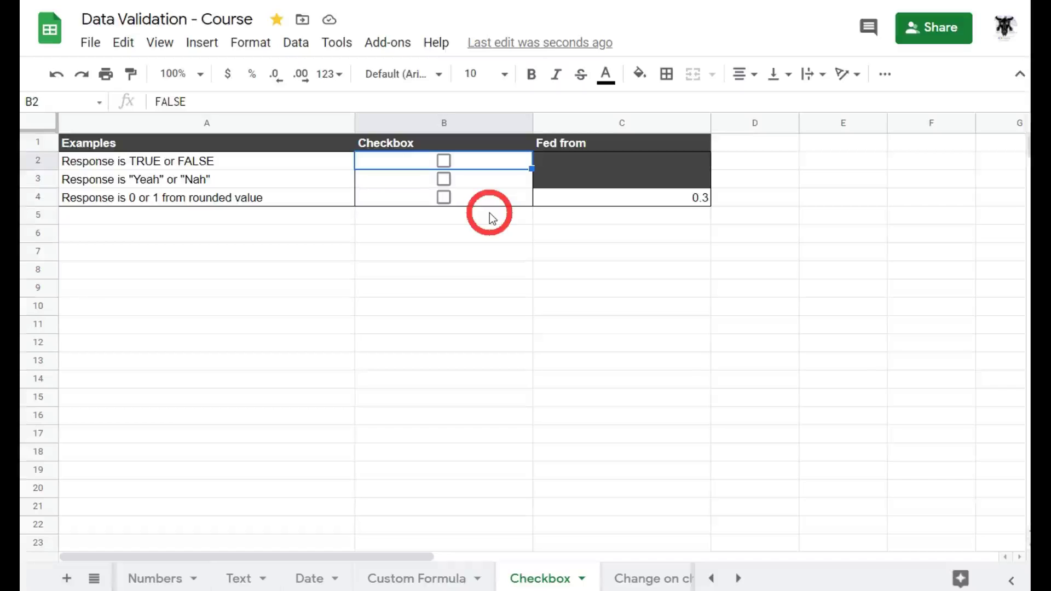
key(Delete)
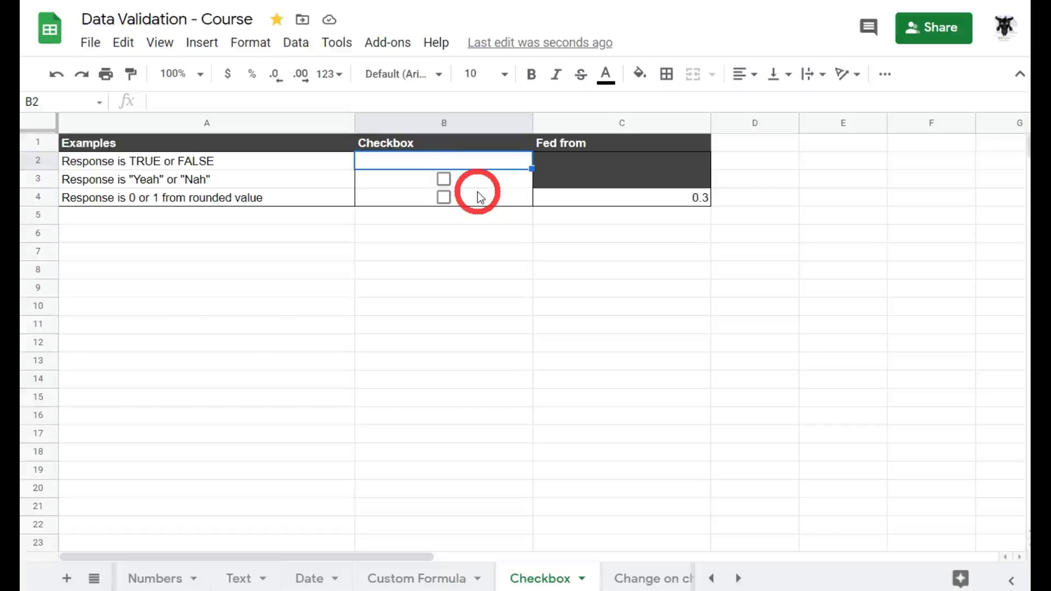
key(ctrl+z)
Tick the B2 checkbox so it holds TRUE and bring up its cell options
click(489, 272)
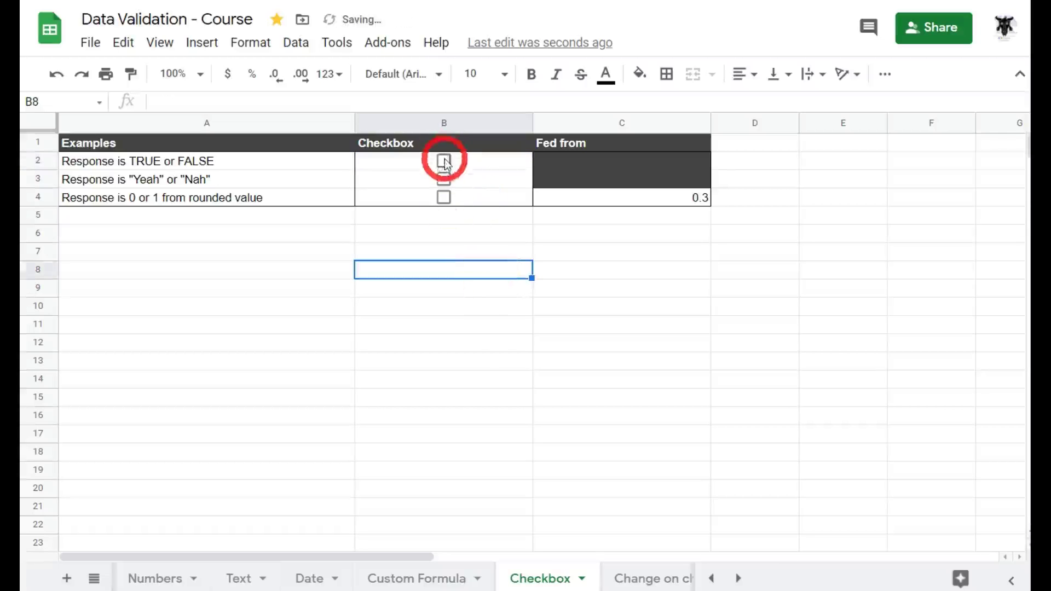
click(443, 159)
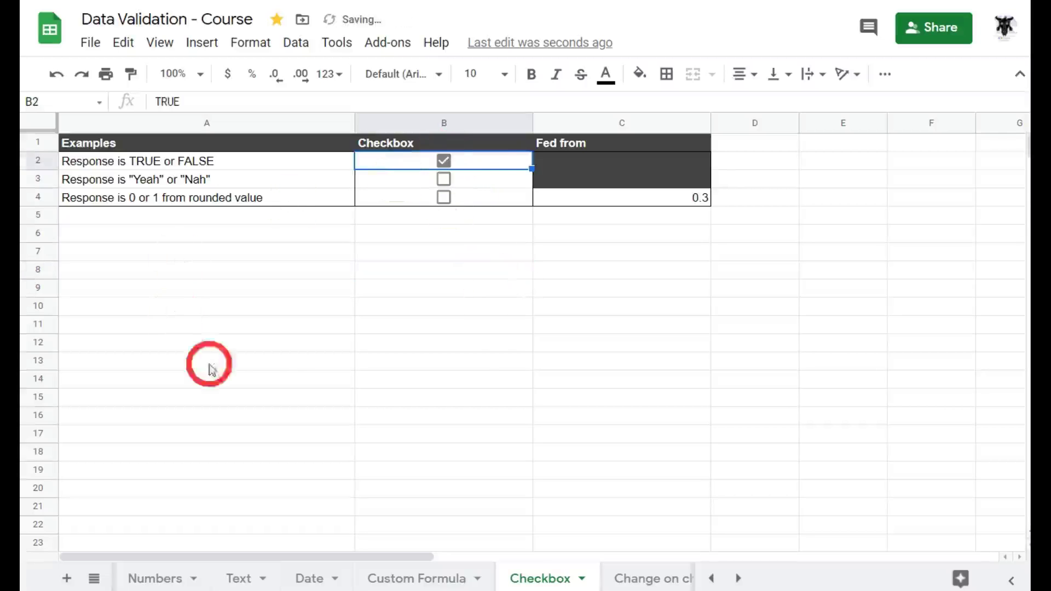
right_click(486, 167)
scroll(605, 169, down, 2)
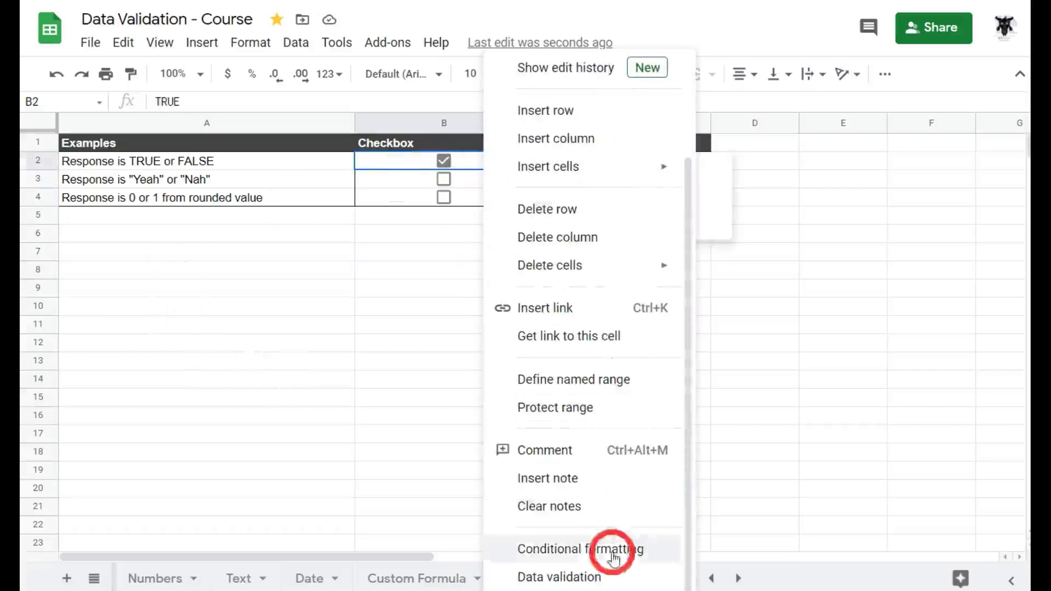
click(608, 575)
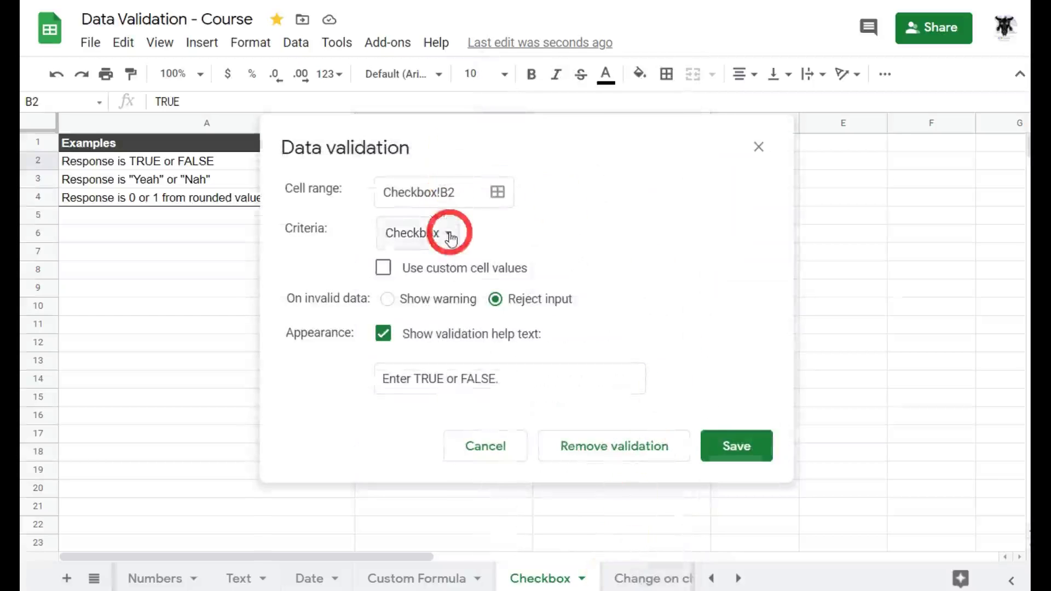
click(451, 236)
click(468, 235)
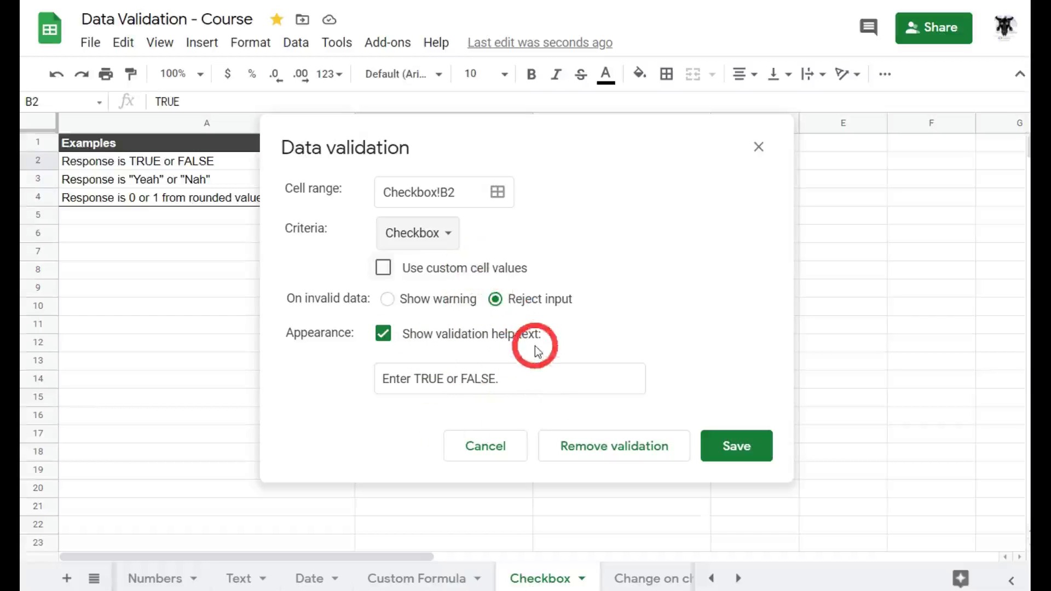
click(758, 452)
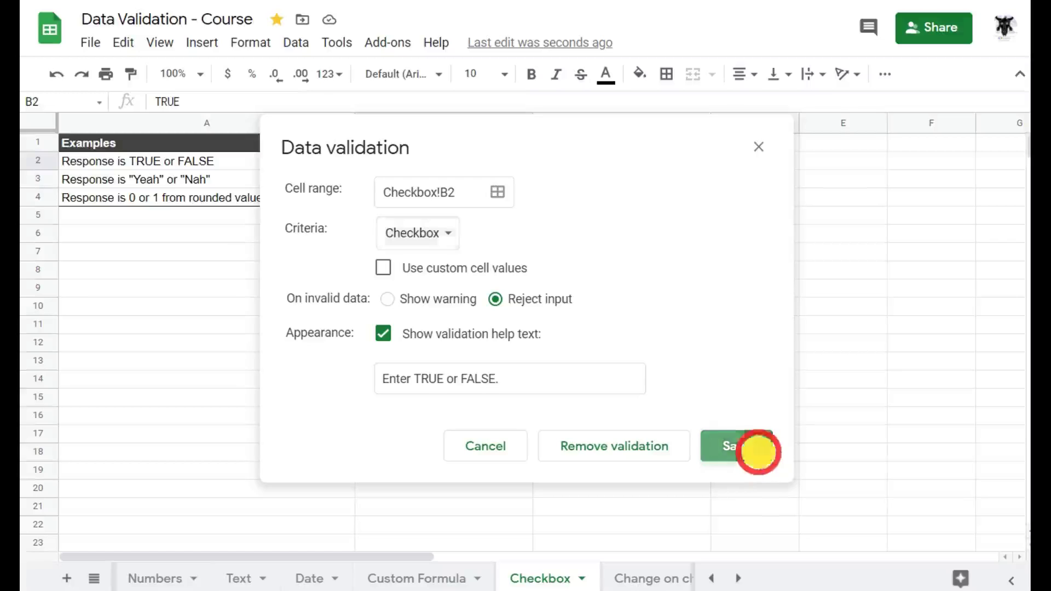
click(481, 294)
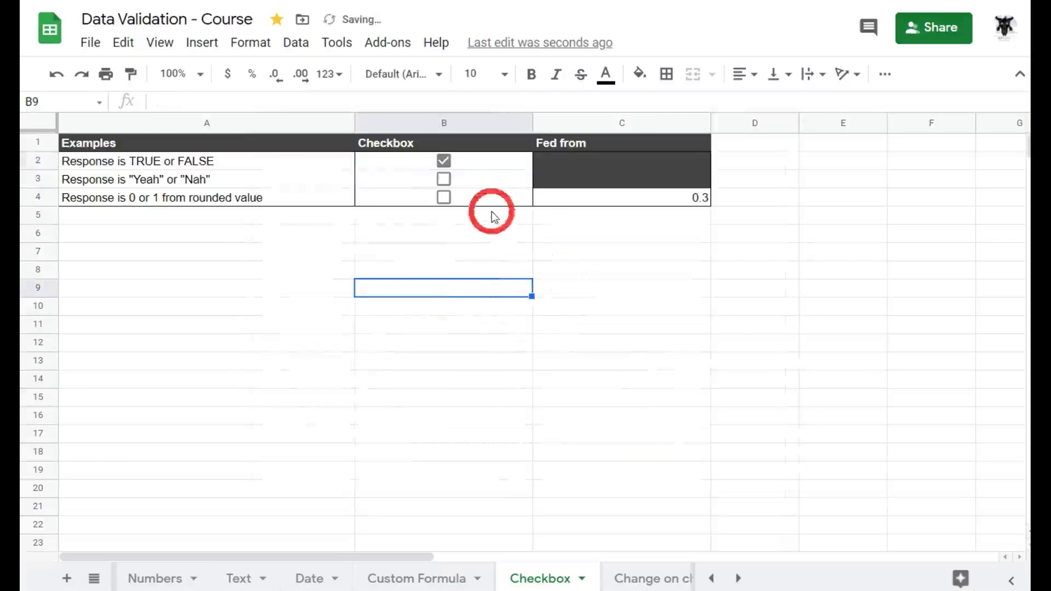
click(489, 180)
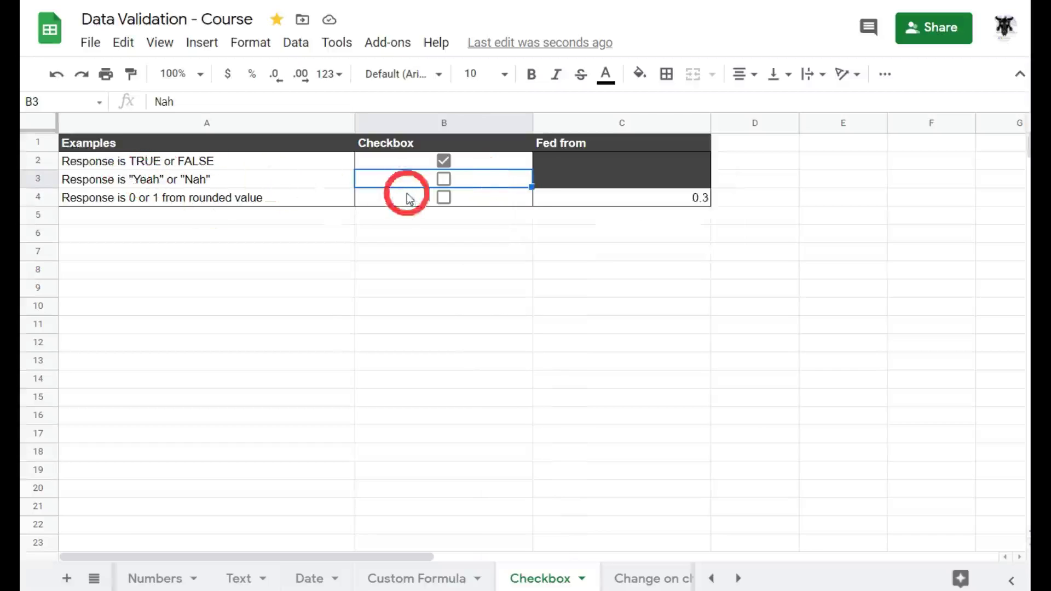
Check that B3 holds Nah, then toggle its checkbox to Yeah and back to Nah
mouse_move(513, 193)
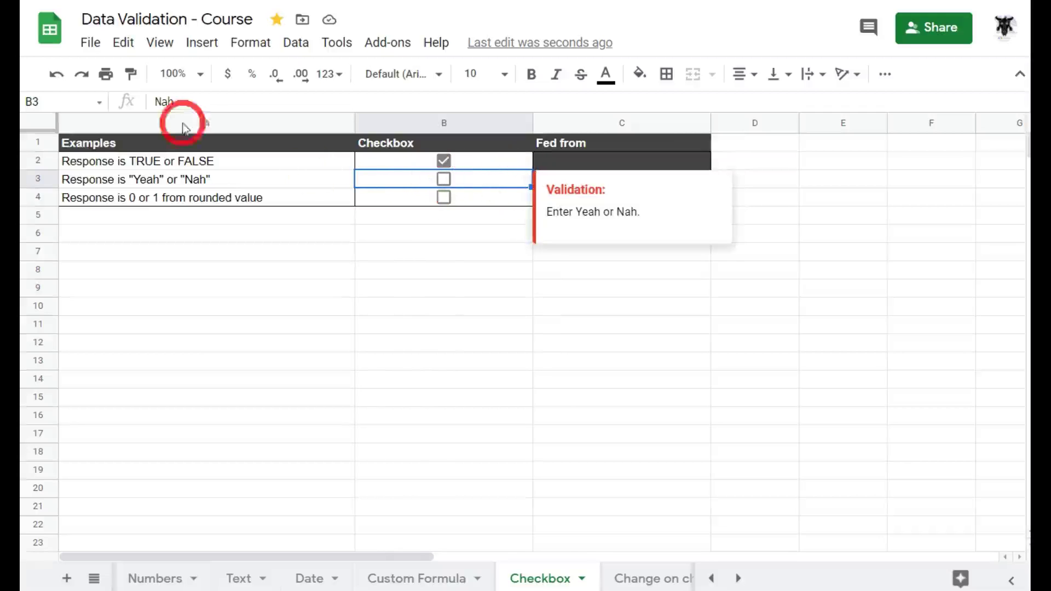
click(155, 101)
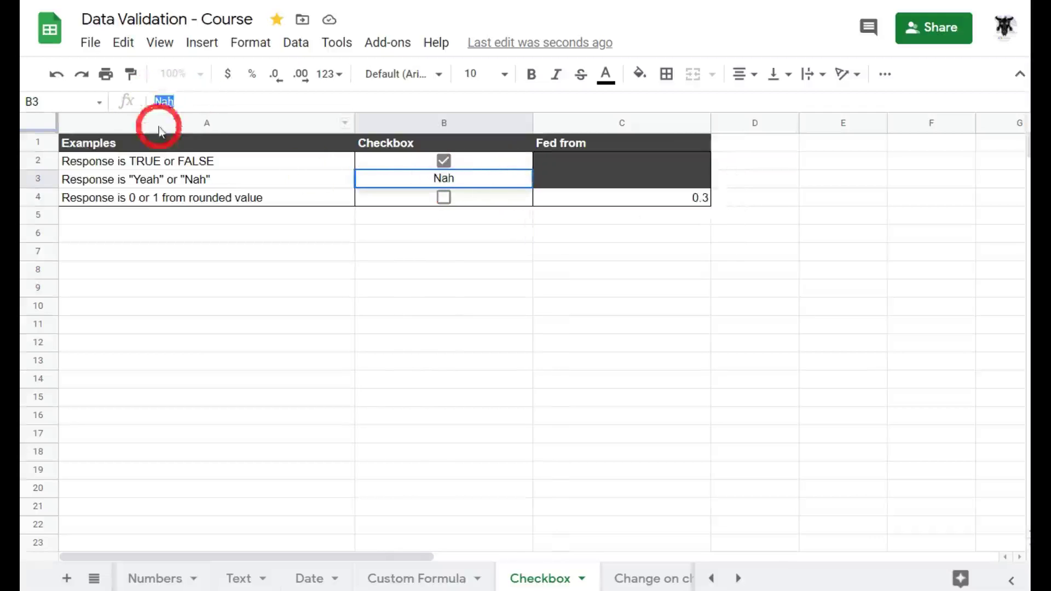
mouse_move(486, 181)
click(434, 268)
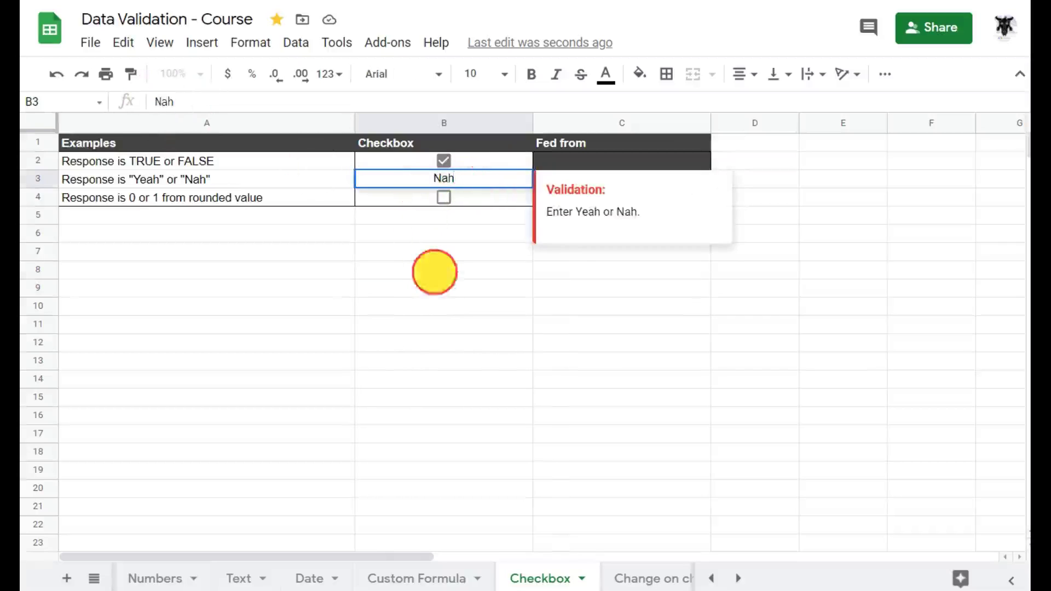
click(443, 179)
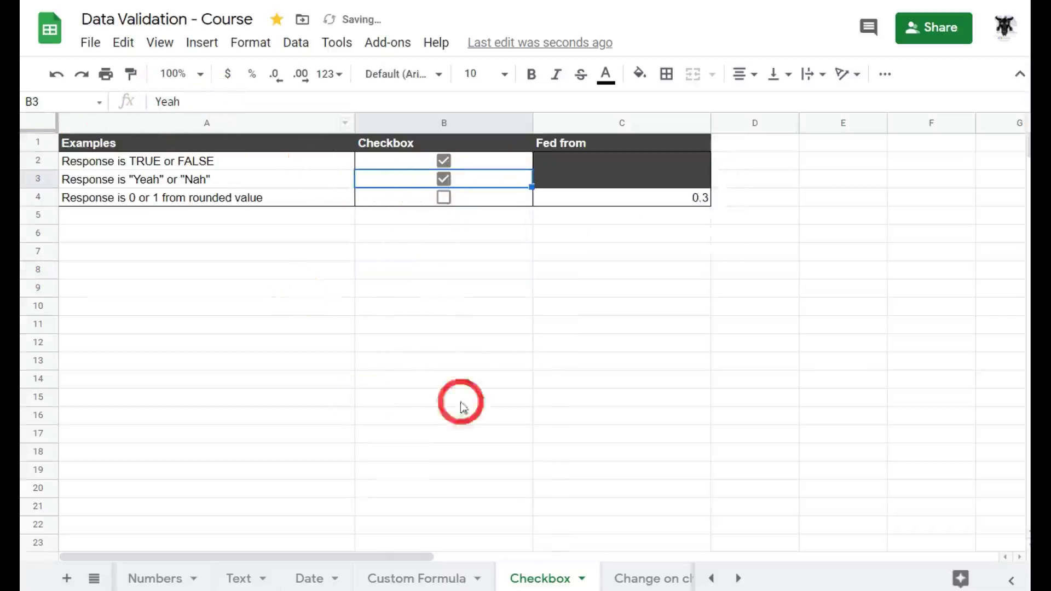
click(444, 178)
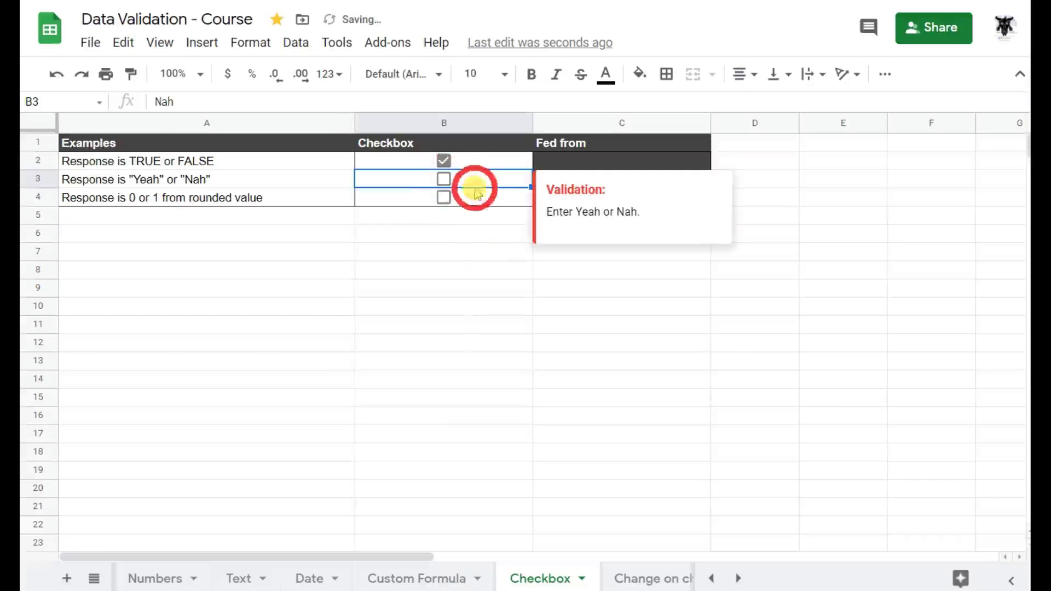
Submit 'TURE' in B3, dismiss the rejection, then enter Yeah
text(TUR)
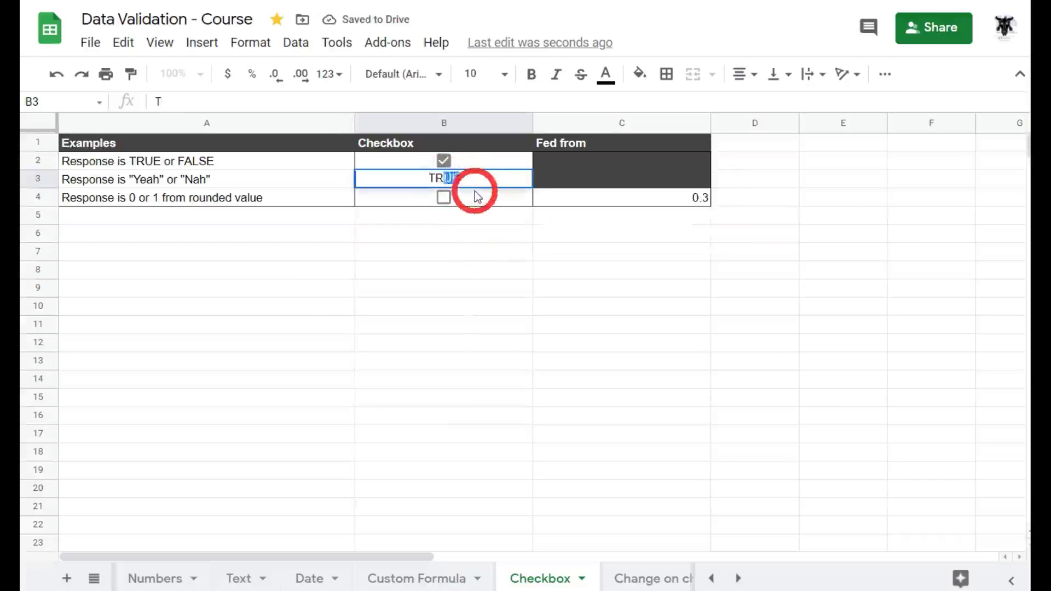
text(E)
key(Return)
click(717, 336)
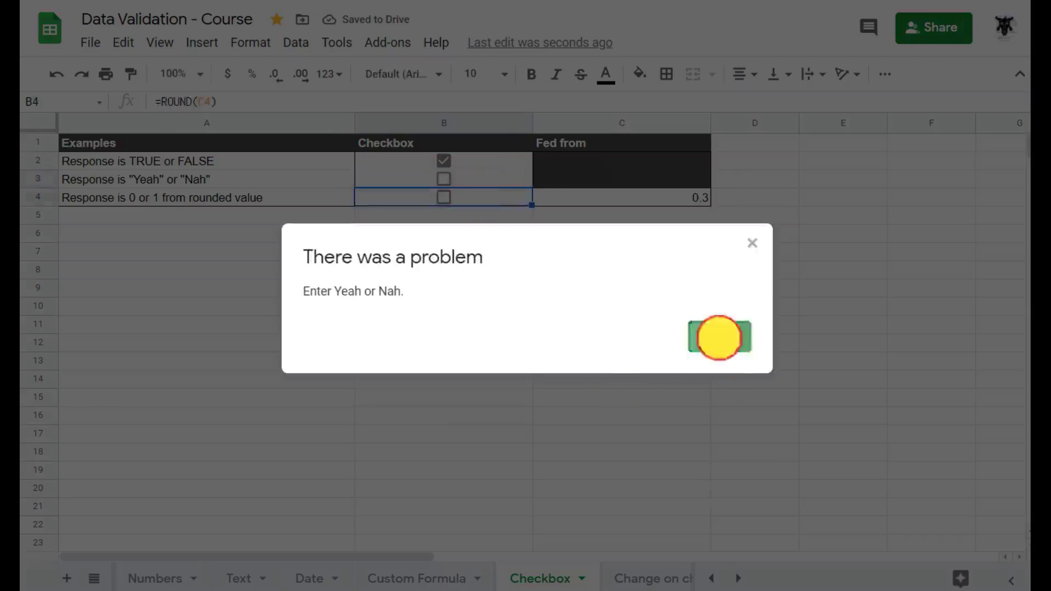
click(504, 180)
text(yEA)
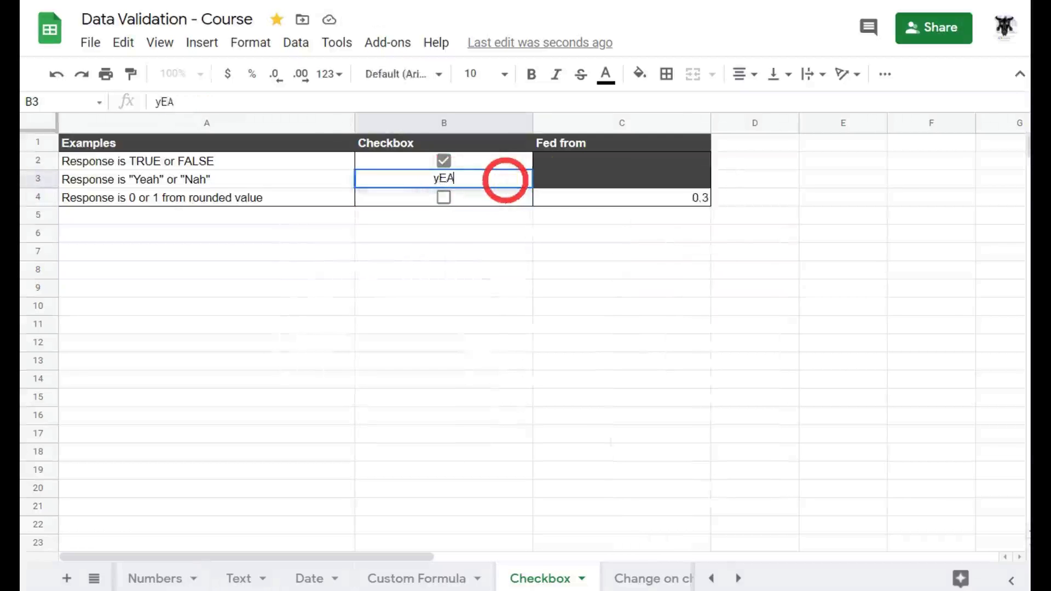
key(BackSpace)
key(BackSpace)
key(BackSpace)
text(Yeah)
key(Return)
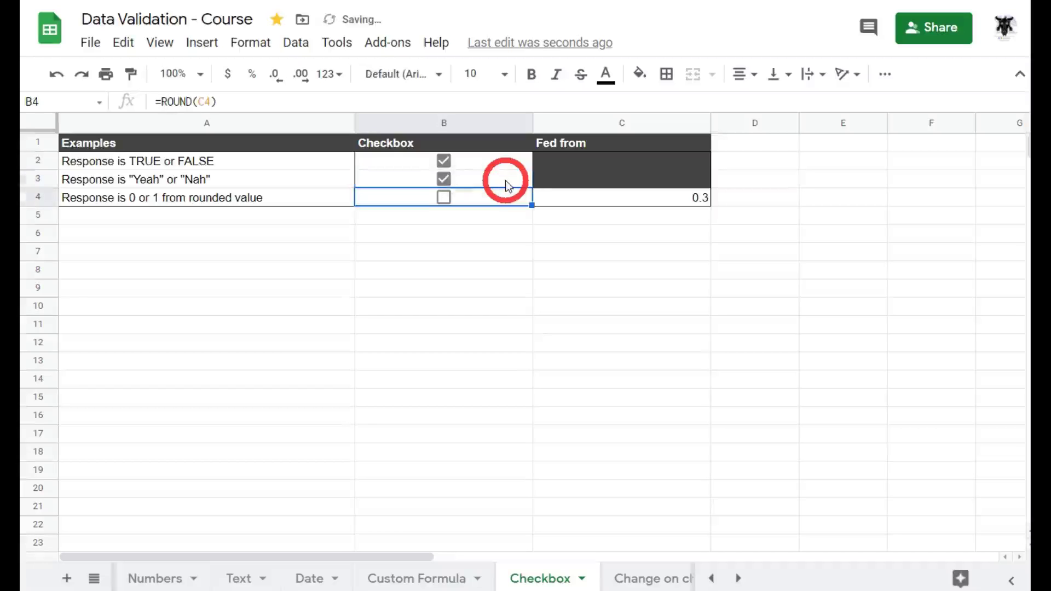
Submit False in B3 and dismiss the rejection, then commit Nah and show its help
click(505, 185)
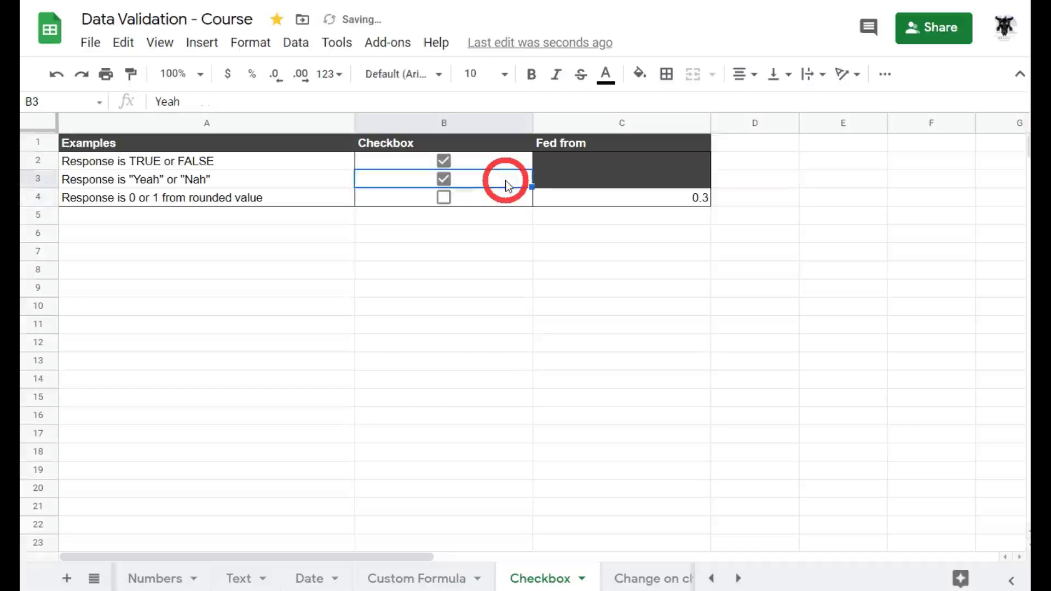
text(False)
key(Return)
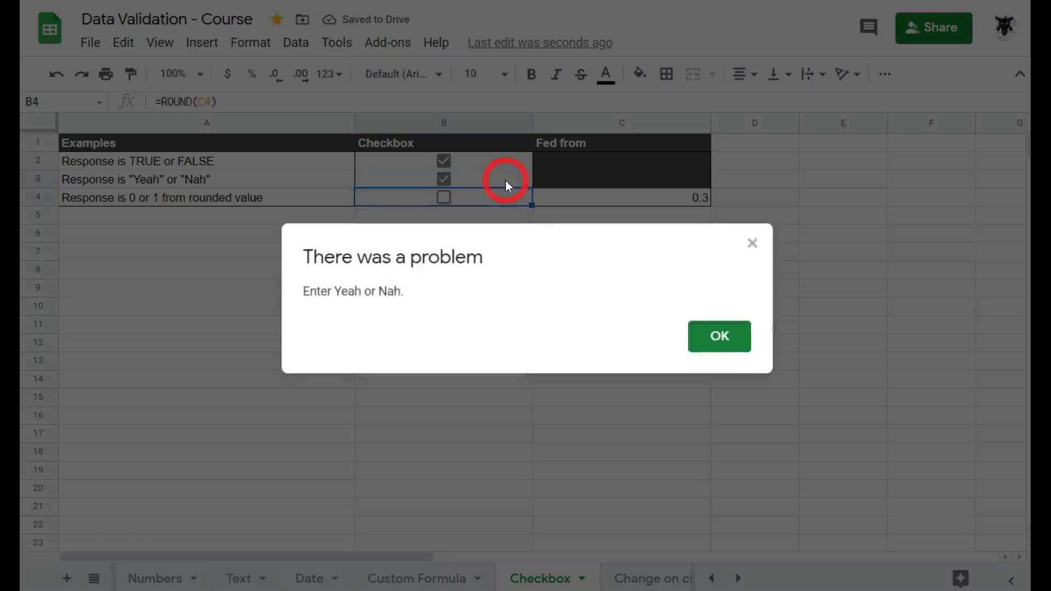
click(732, 332)
click(502, 174)
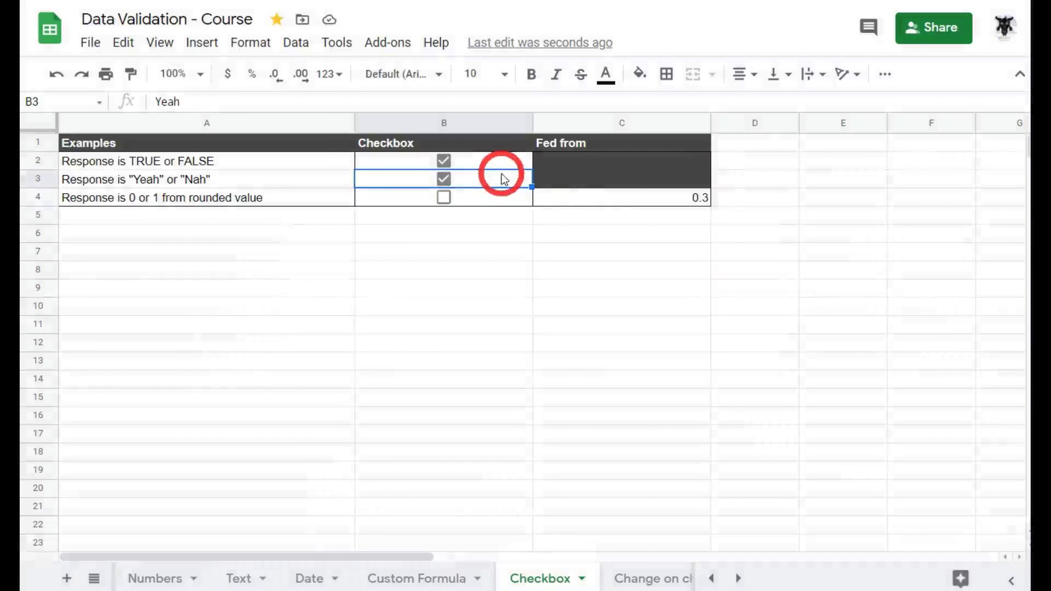
text(Nah)
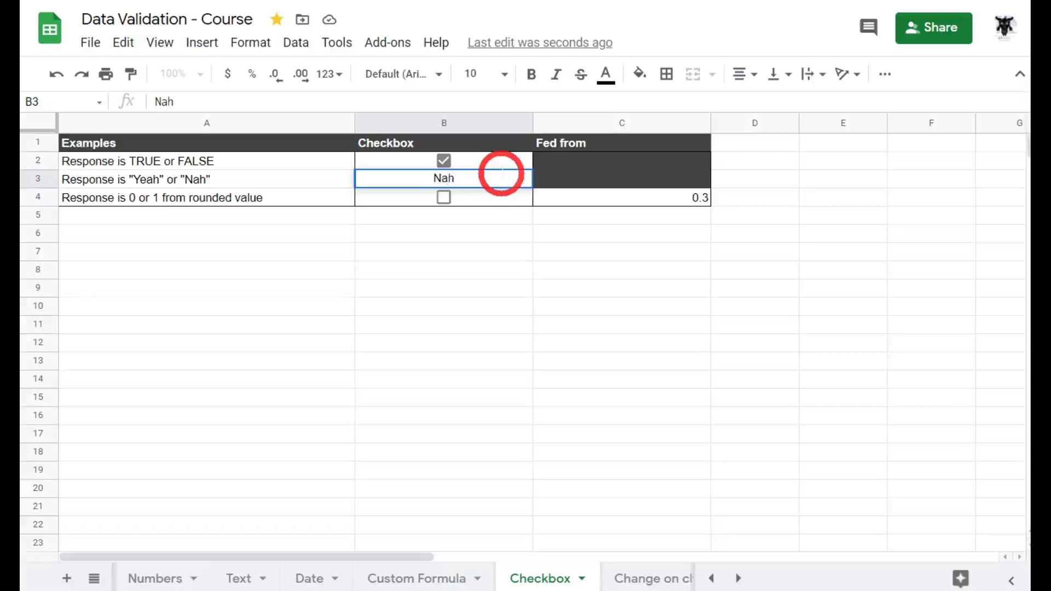
key(Return)
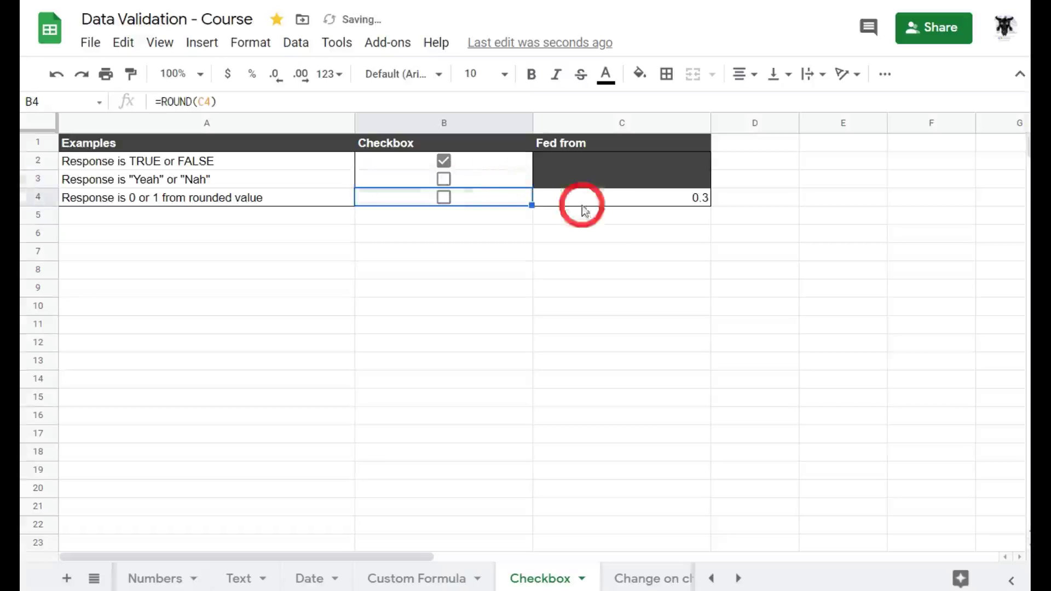
click(457, 177)
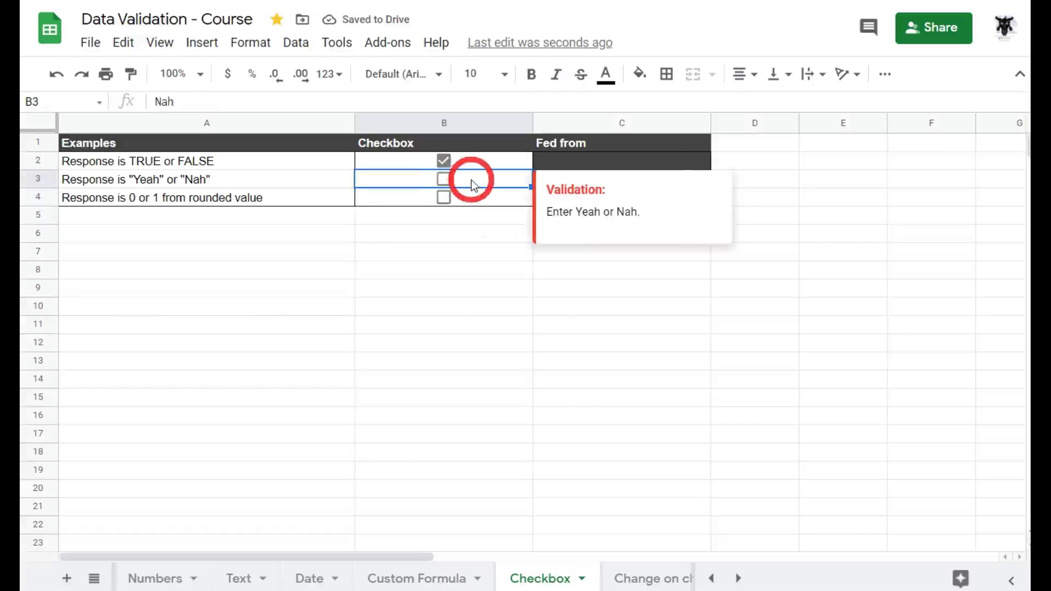
right_click(471, 183)
scroll(462, 398, down, 3)
click(553, 574)
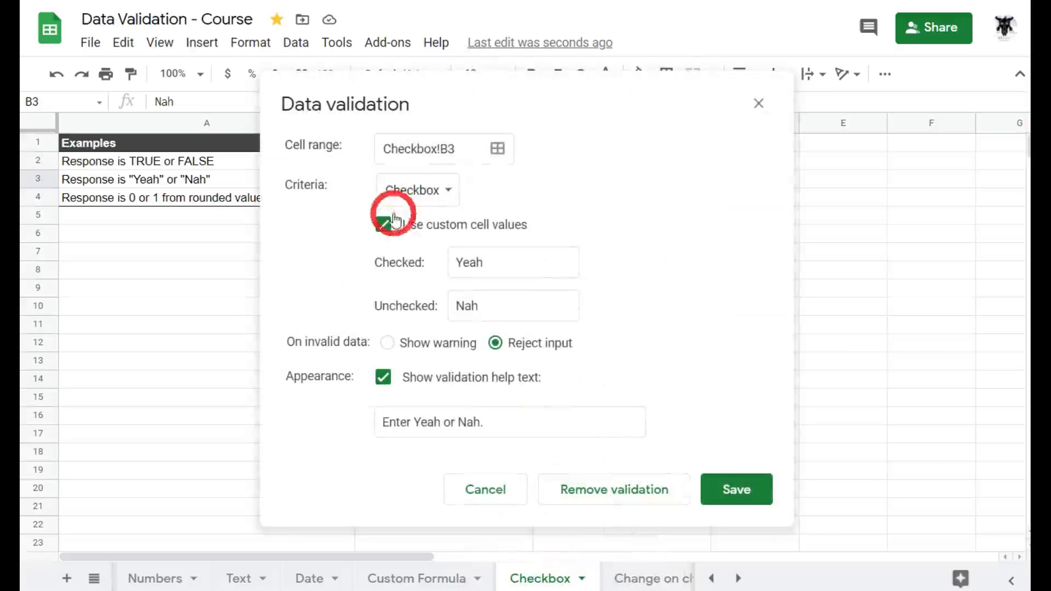
click(426, 193)
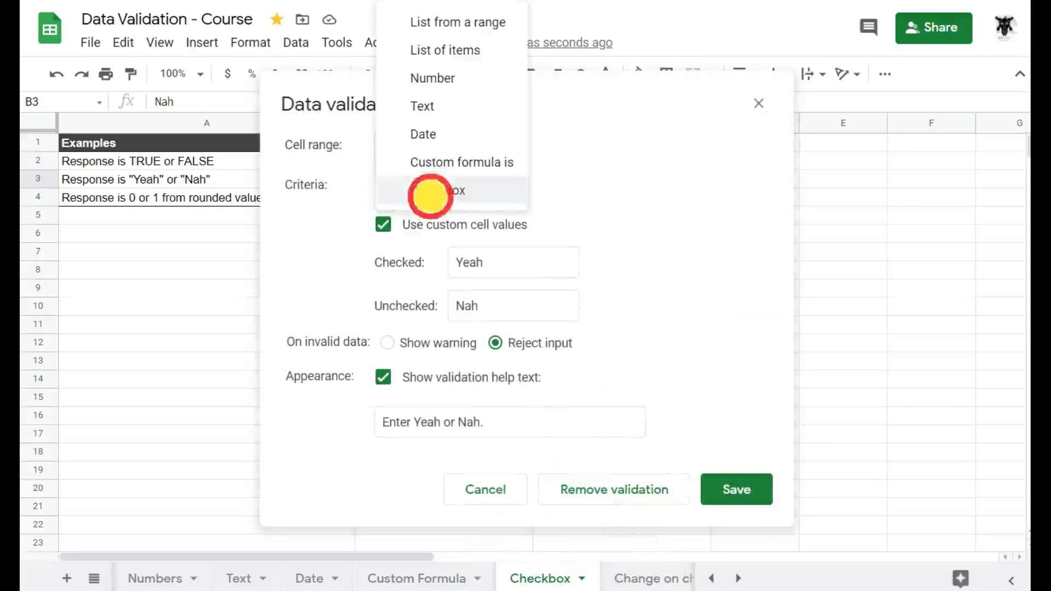
click(687, 183)
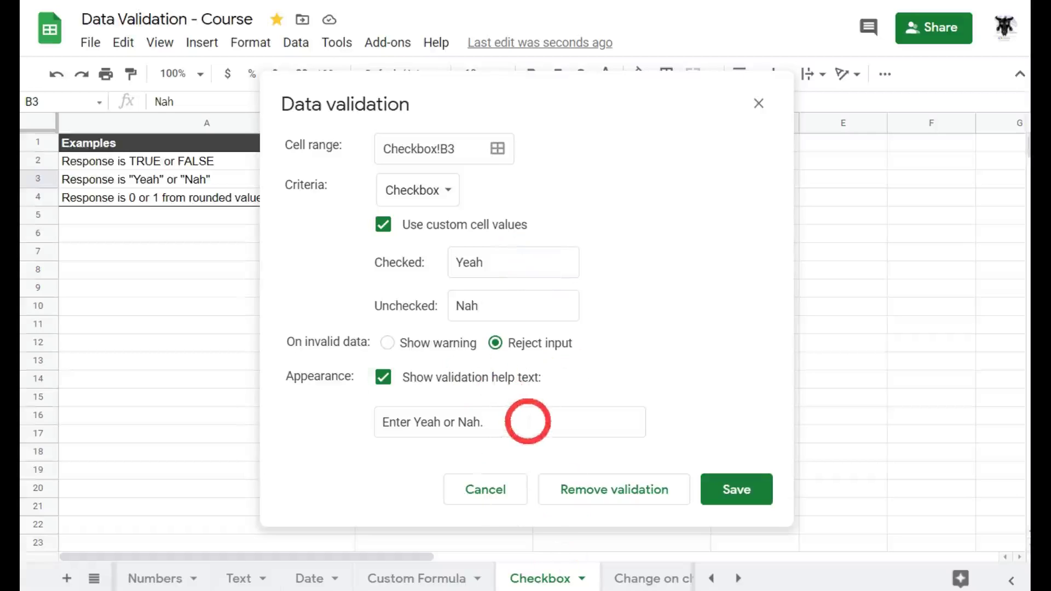
drag(514, 101, 373, 157)
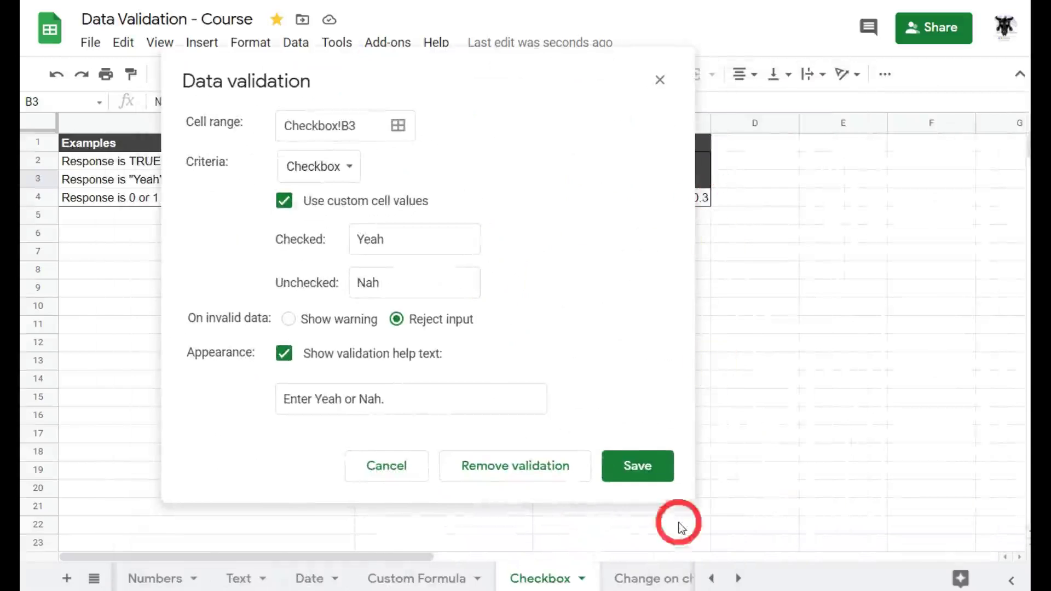
click(660, 79)
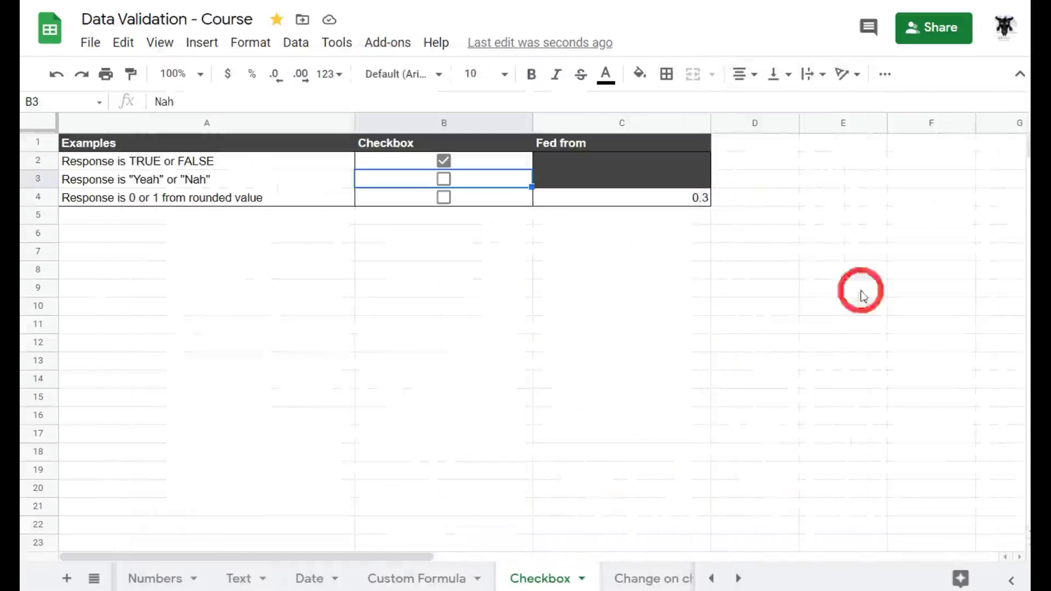
Review B4's =ROUND(C4) formula, then change C4 from 0.3 to 0.6 so B4 ticks
click(475, 200)
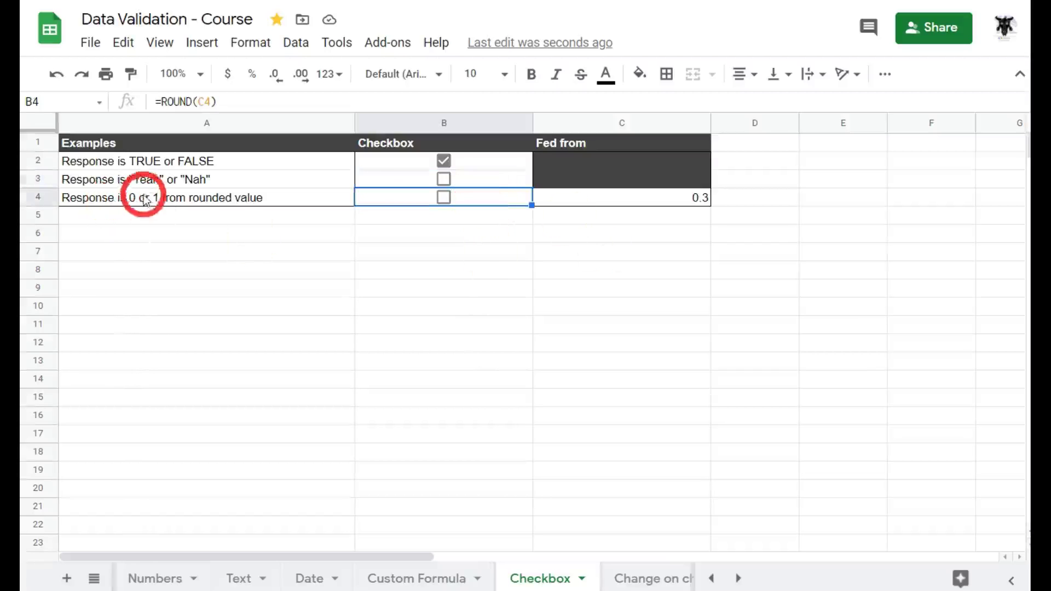
click(683, 194)
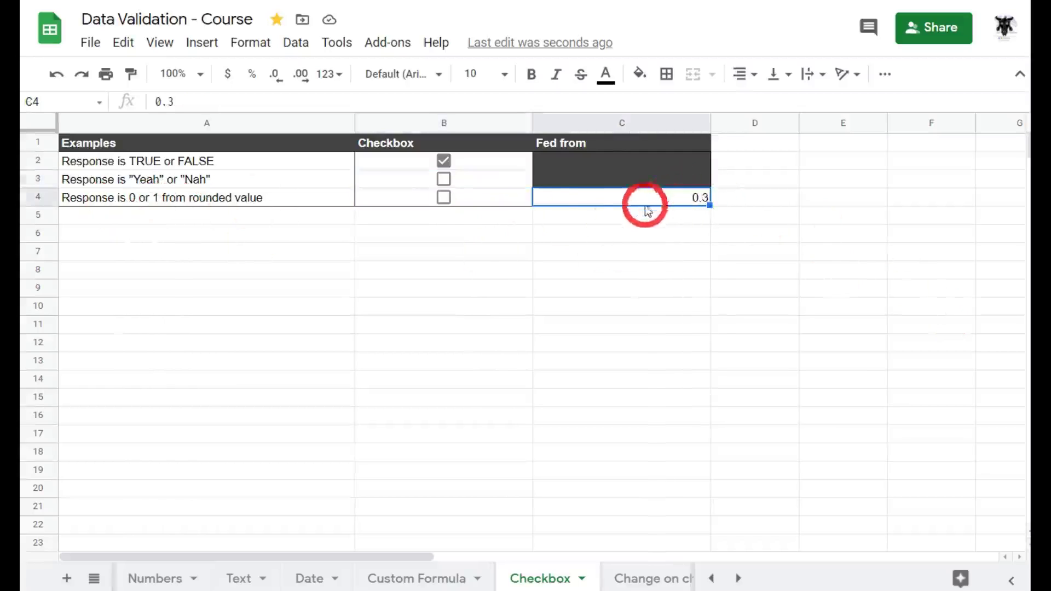
click(472, 196)
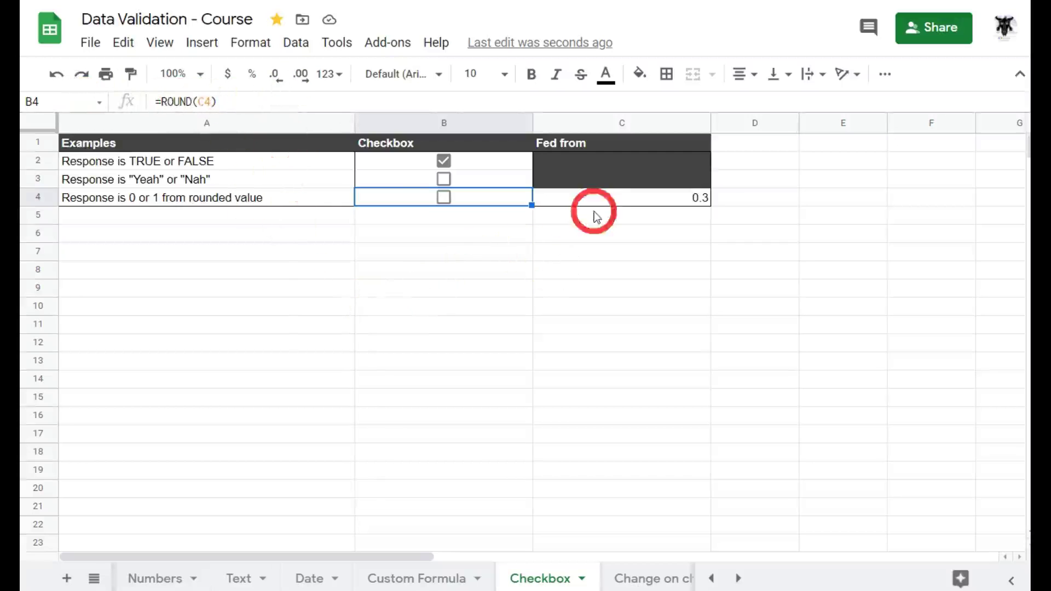
click(602, 198)
text(0.6)
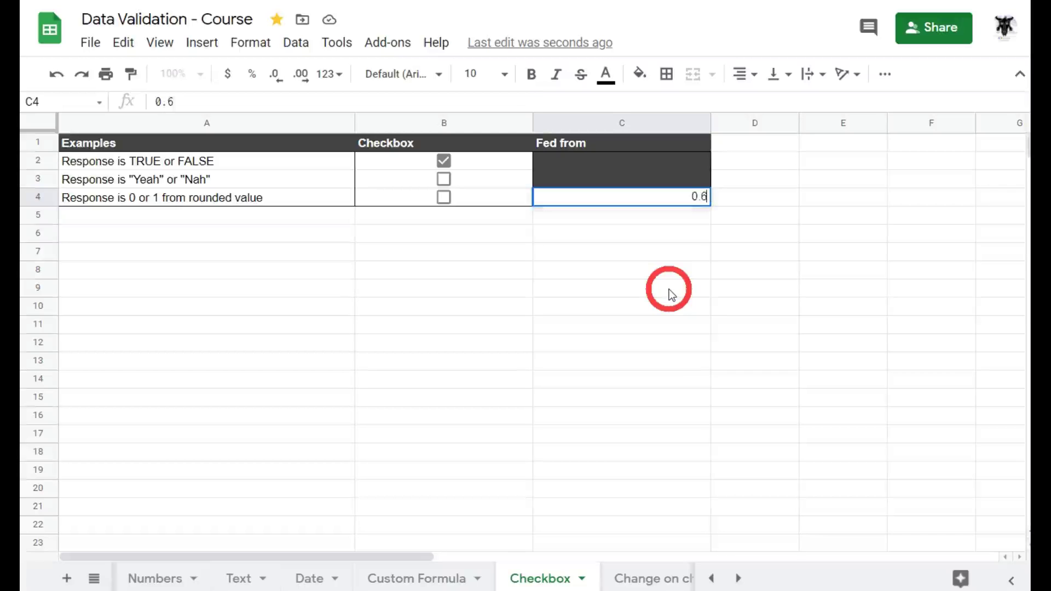
key(Return)
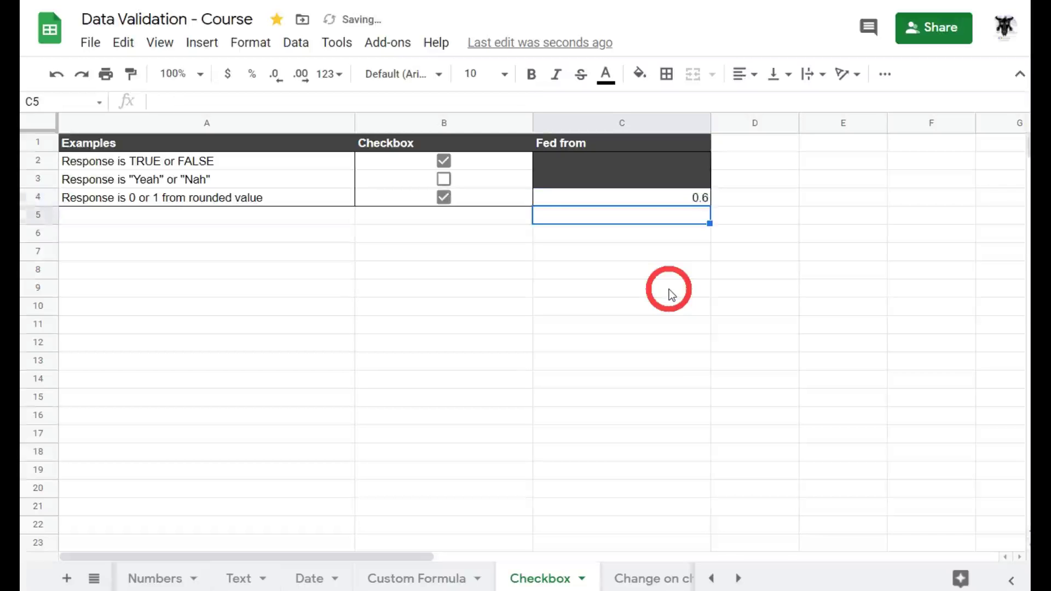
click(487, 204)
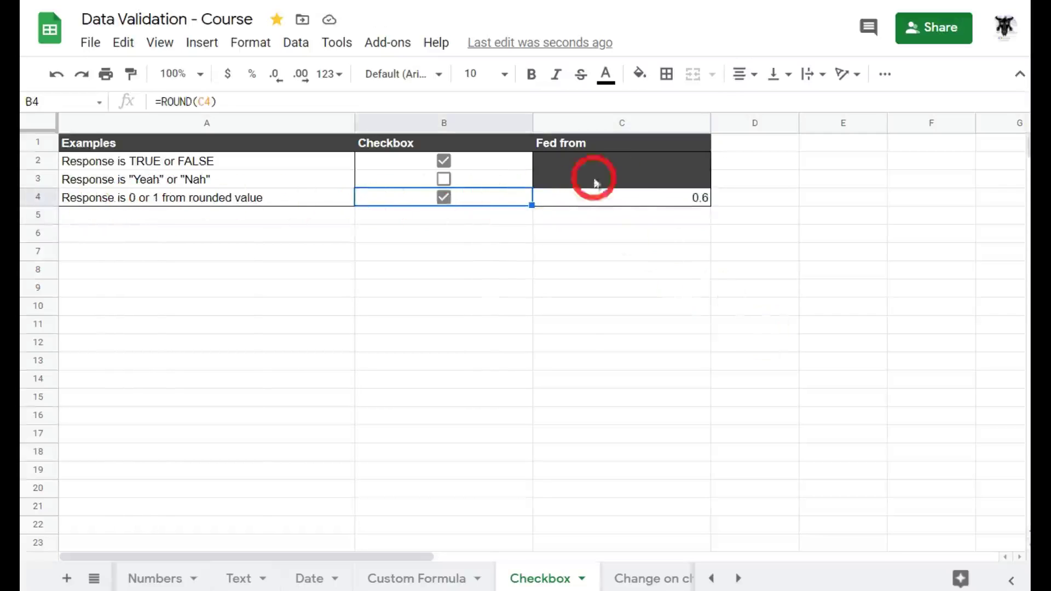
click(636, 201)
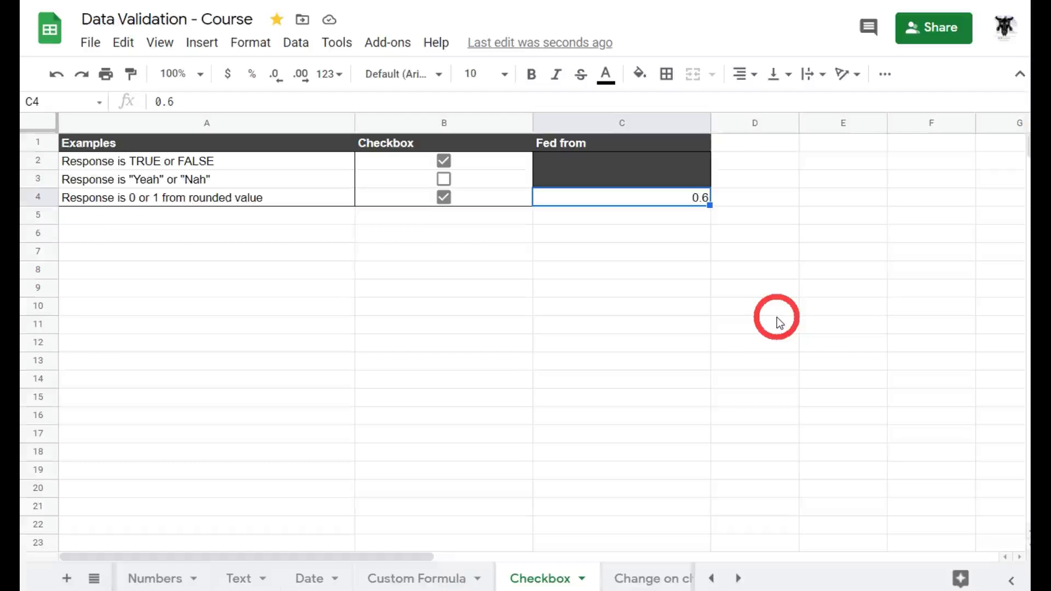
Enter 2 in C4 to see B4 flagged invalid, then 1 to tick B4
text(2)
key(Return)
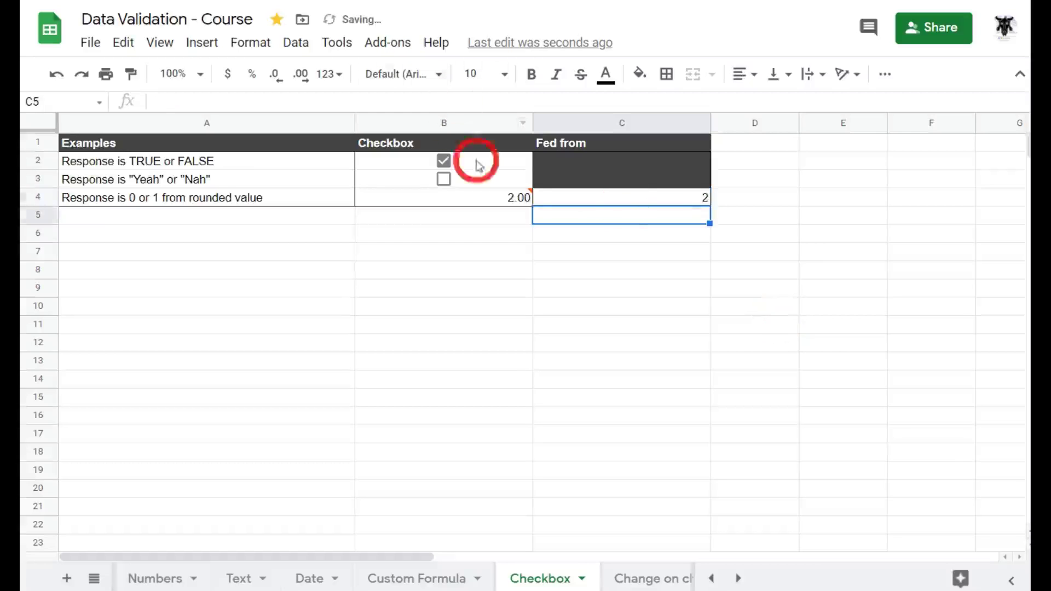
mouse_move(514, 196)
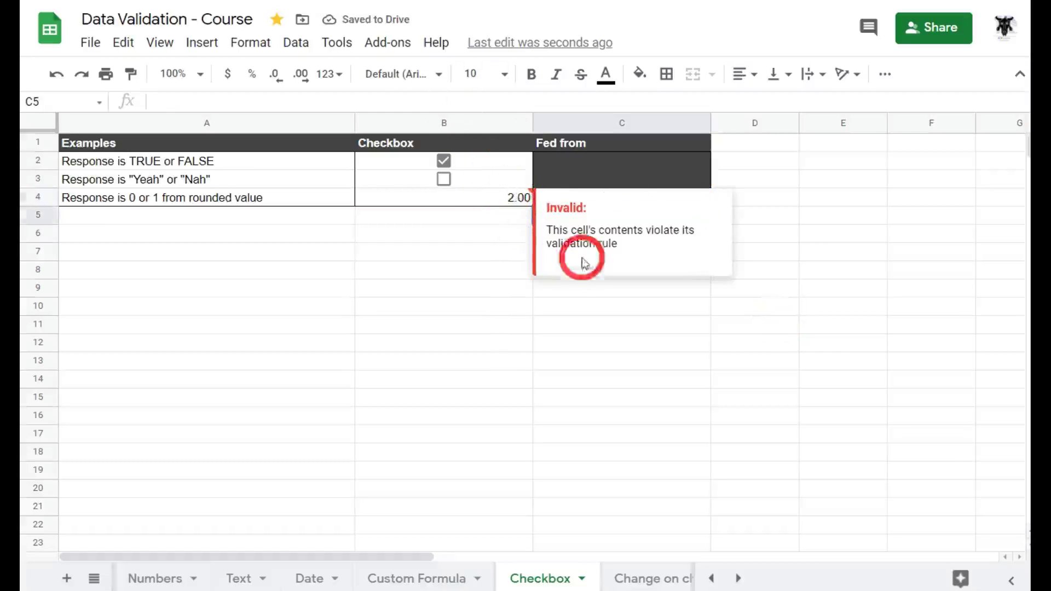
click(522, 253)
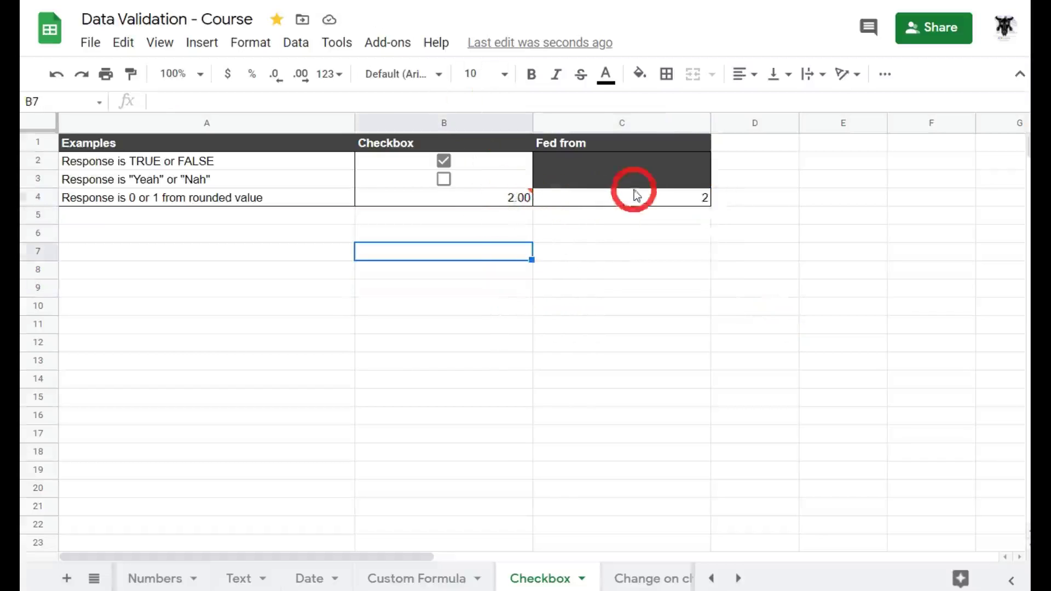
click(642, 198)
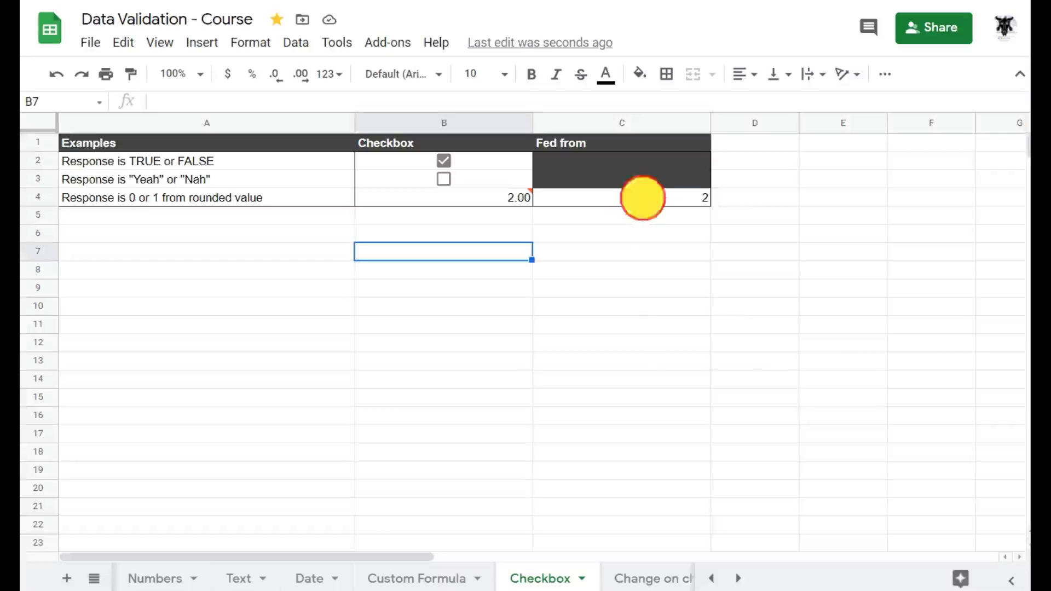
text(1)
key(Return)
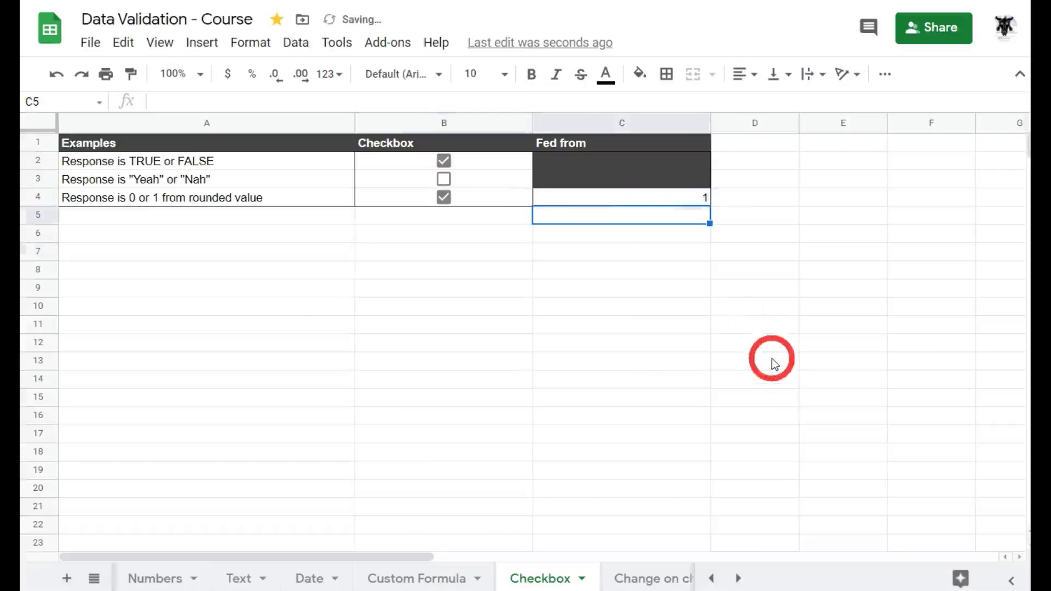
Set C4 to 0 and then 0.2, leaving B4 unchecked, and review B4's formula
click(696, 204)
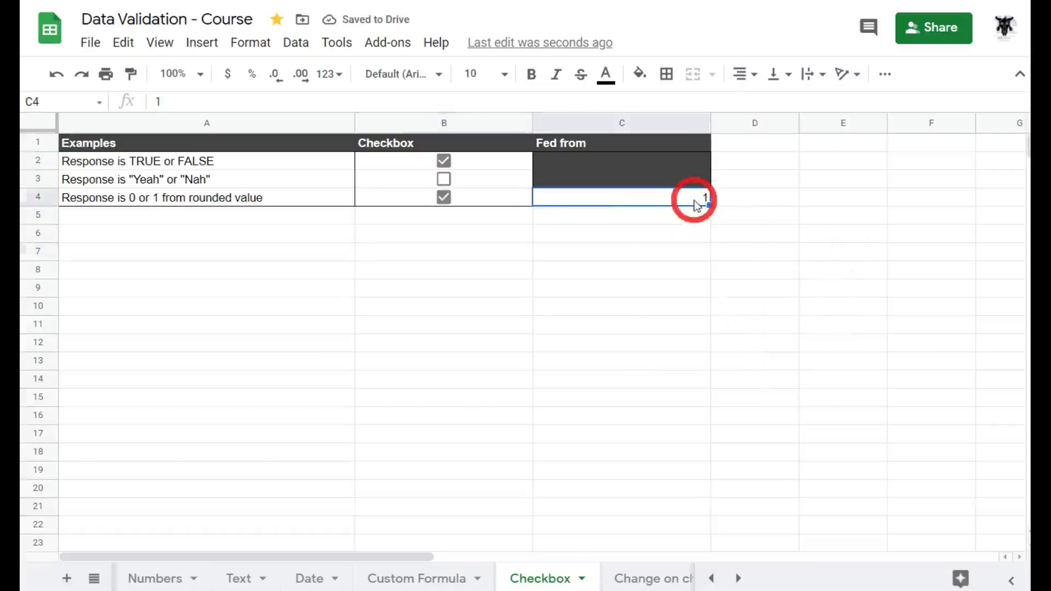
key(Return)
click(697, 201)
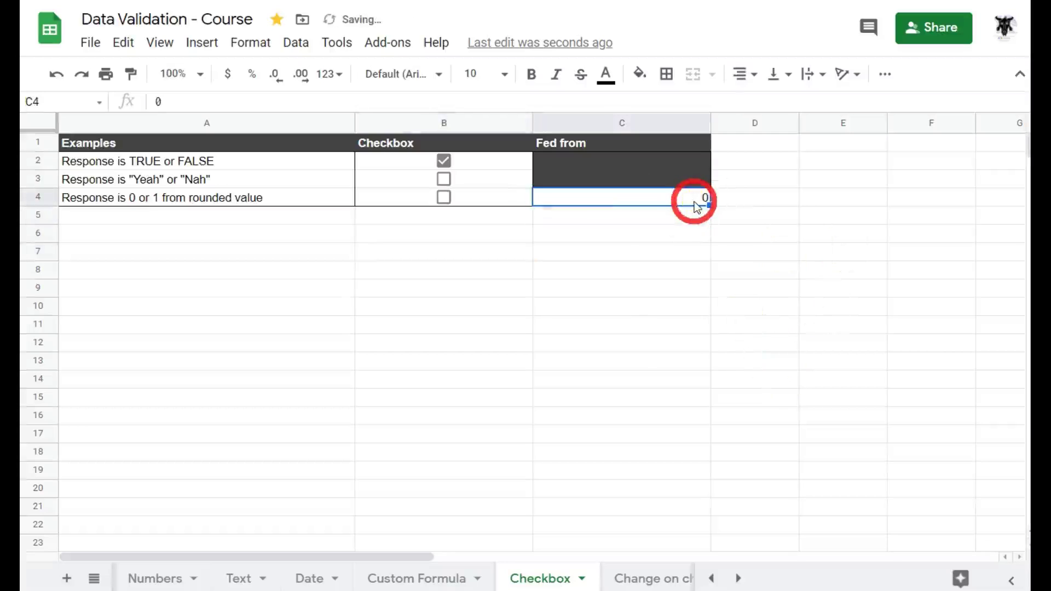
double_click(696, 202)
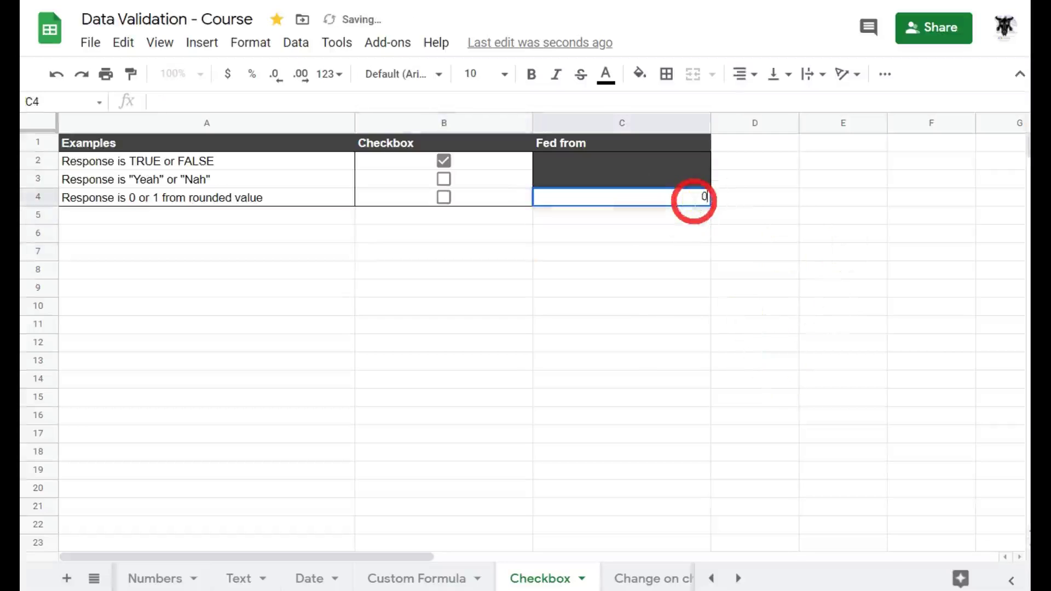
key(Return)
click(698, 198)
click(499, 203)
Set C4 back to 0.6 so B4 is ticked, and show B4's validation help
click(629, 200)
text(0.6)
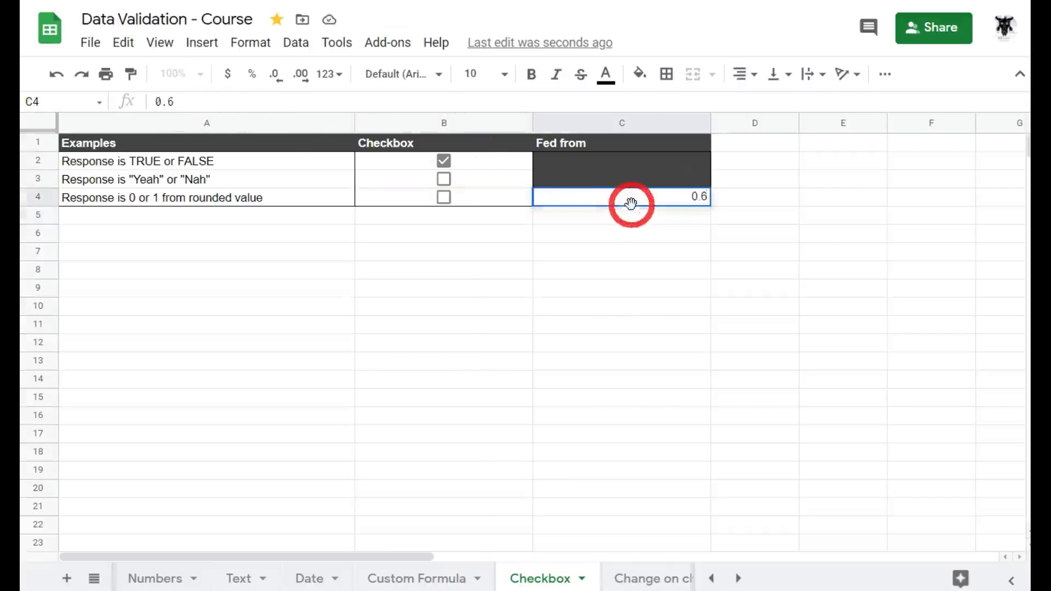
key(Return)
click(674, 200)
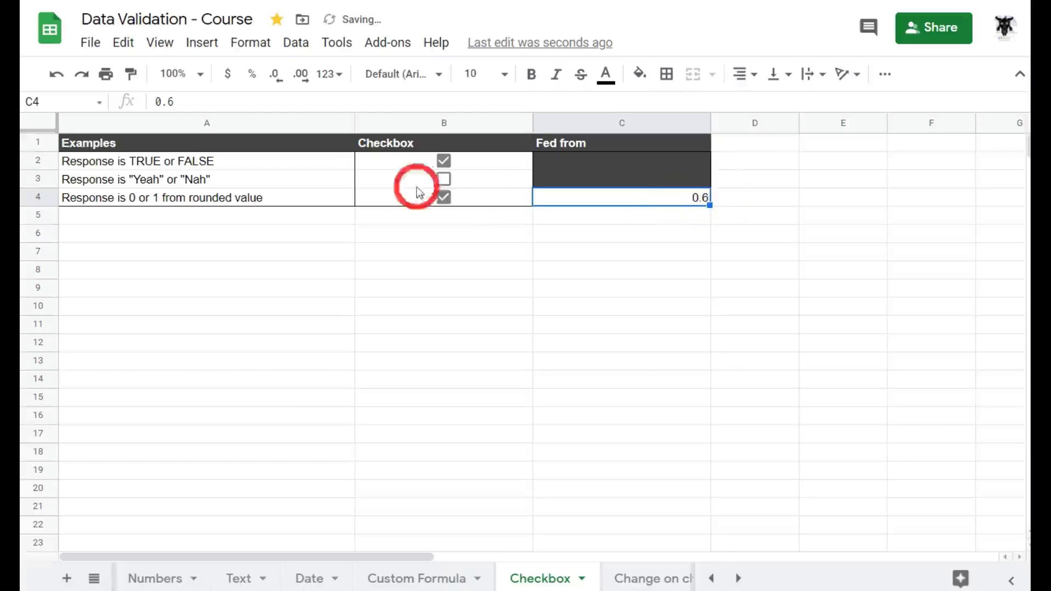
click(481, 197)
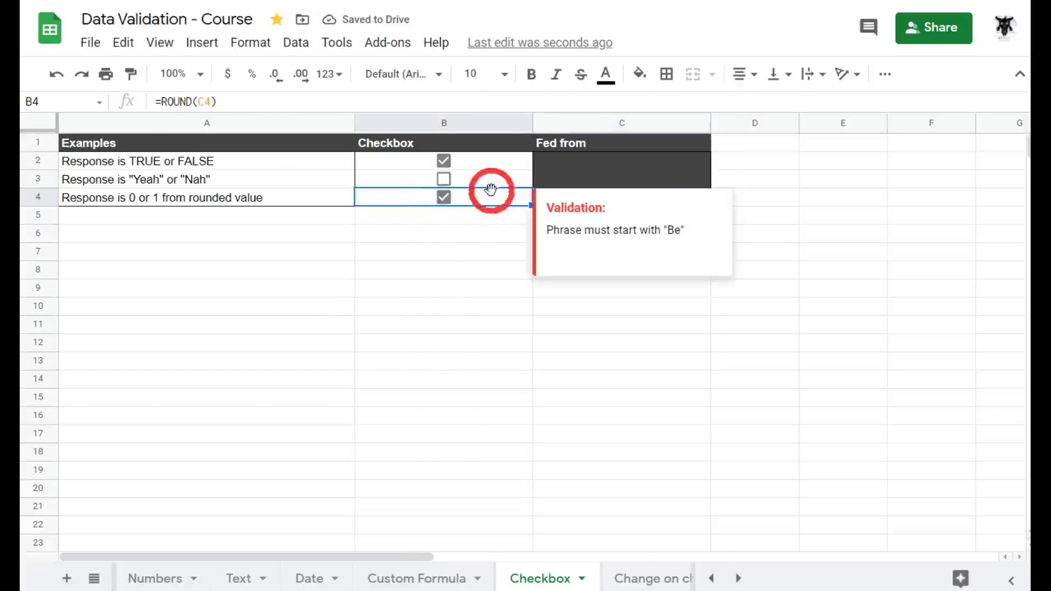
right_click(484, 199)
In B4's Data validation rule, replace the help text with 'Response is 0 or 1.' and save
scroll(496, 175, down, 3)
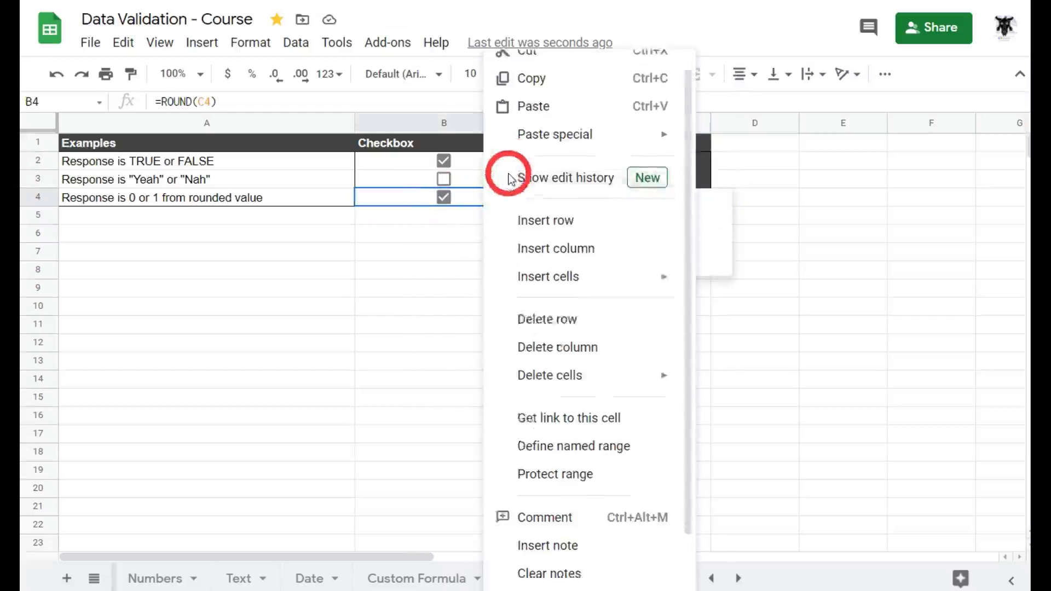
click(589, 575)
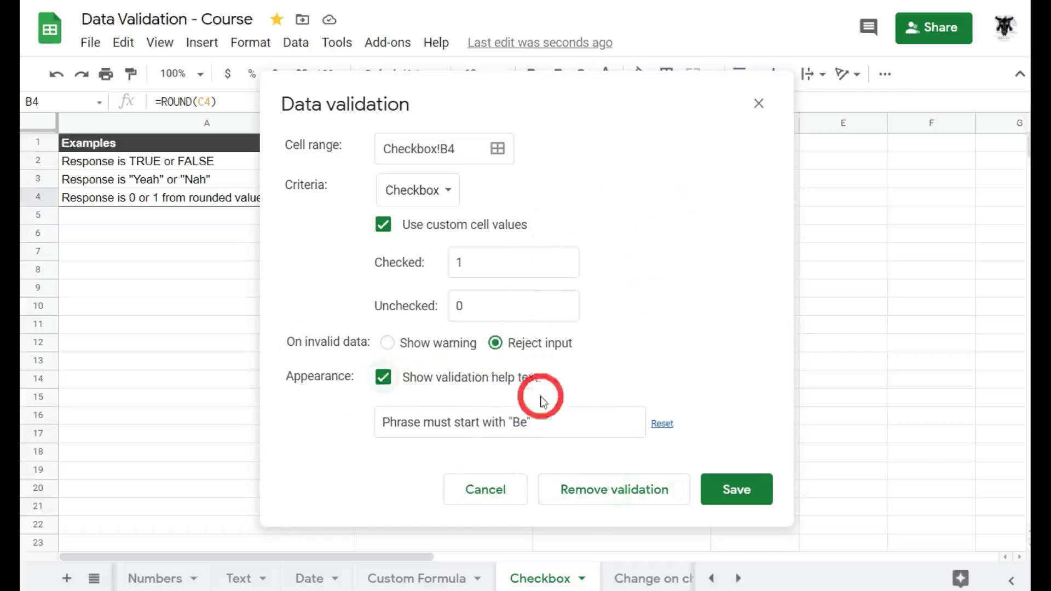
drag(563, 420, 362, 417)
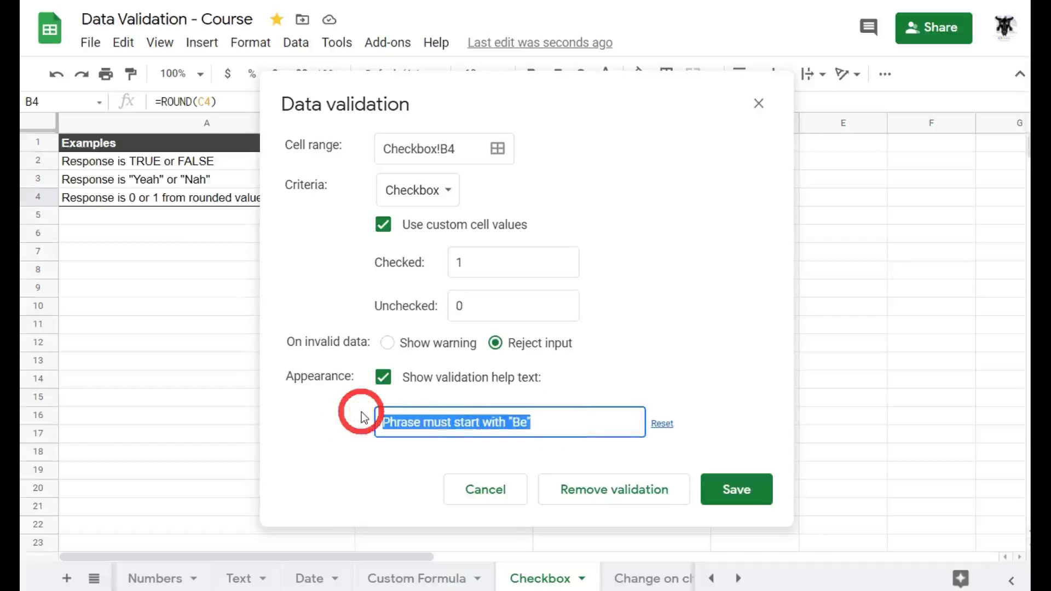
text(RE)
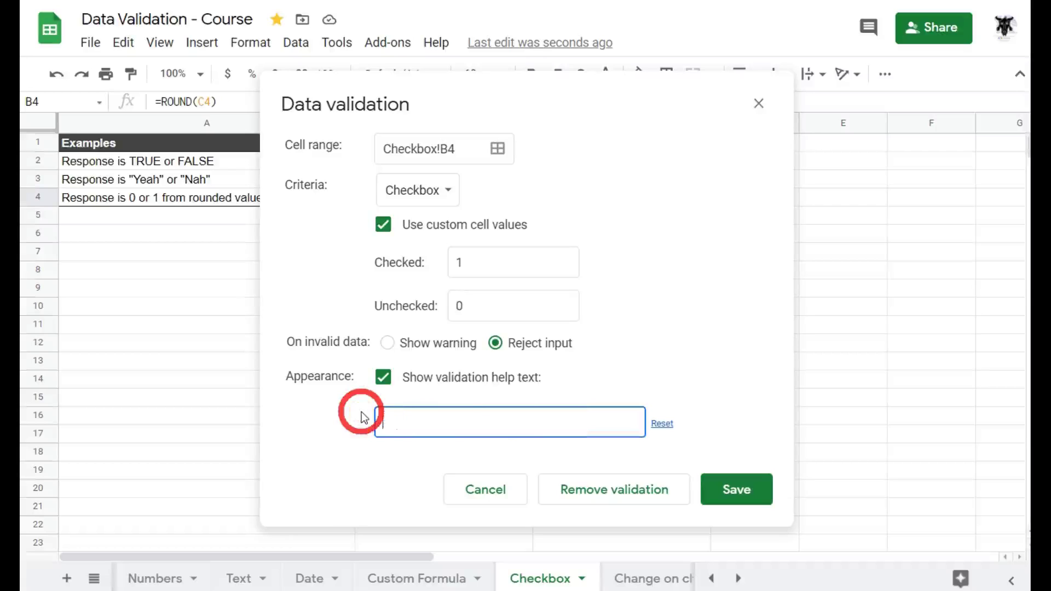
text(Response is 0 or 1)
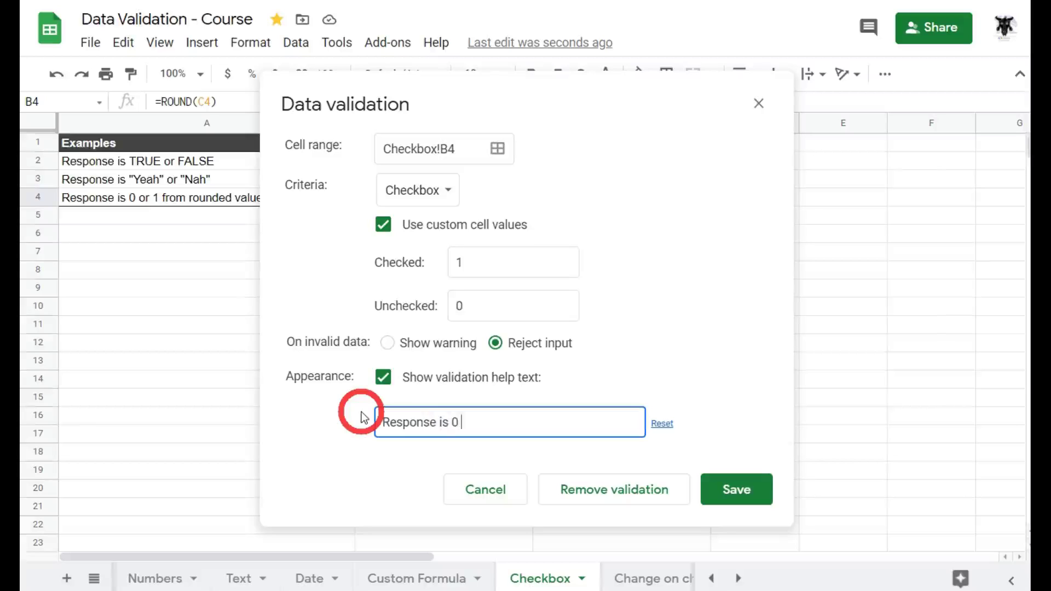
text(.)
click(744, 492)
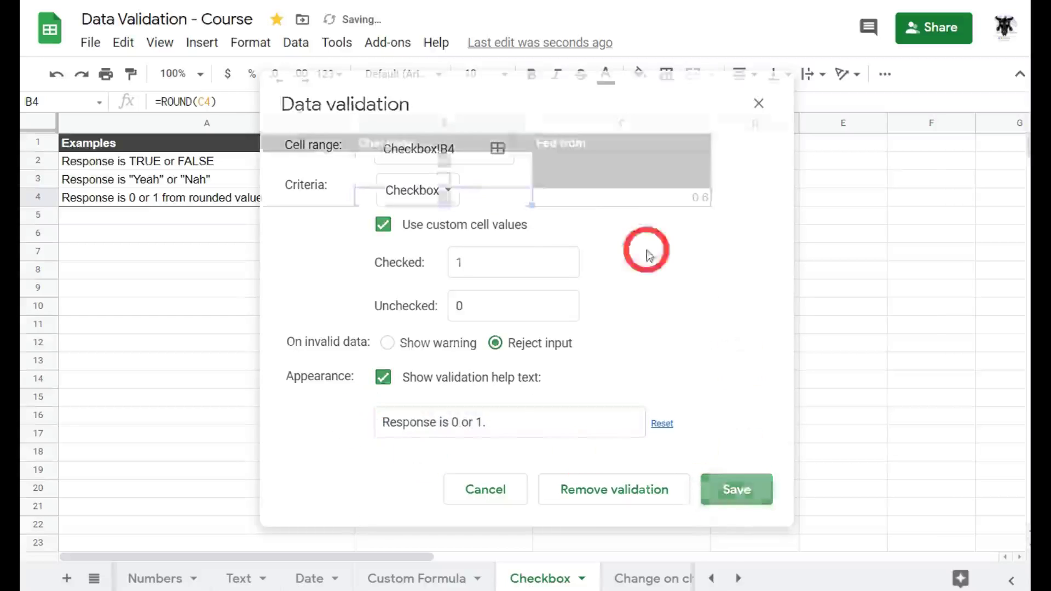
click(518, 257)
click(450, 203)
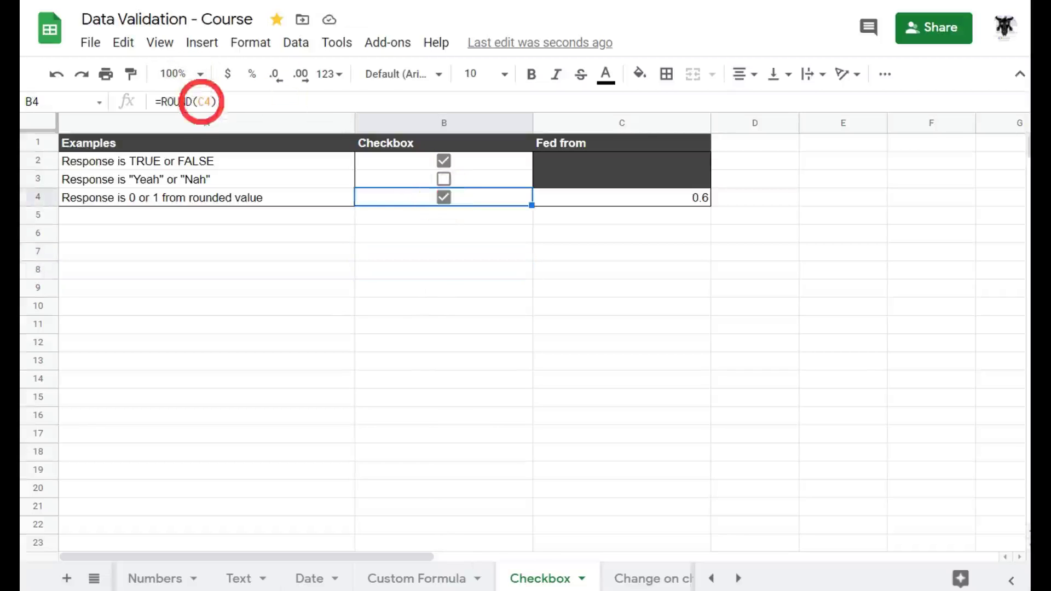
click(647, 201)
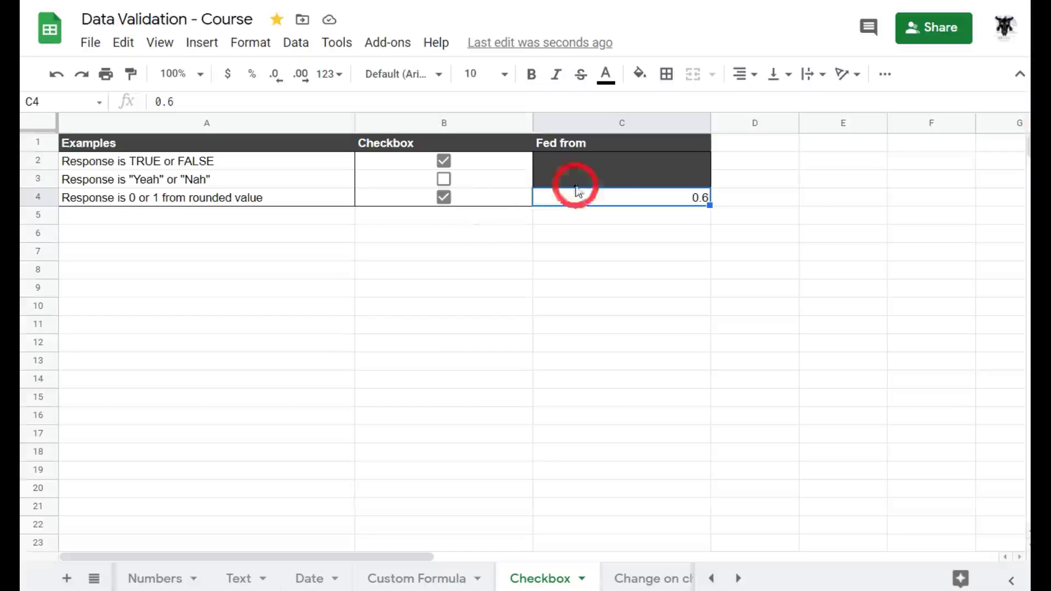
click(605, 306)
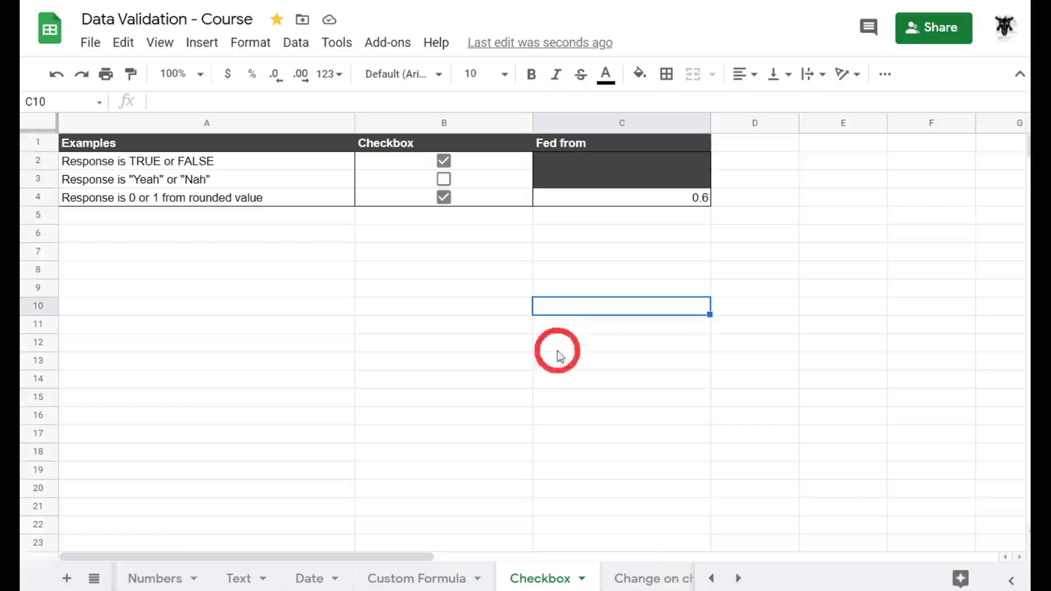
scroll(660, 579, down, 1)
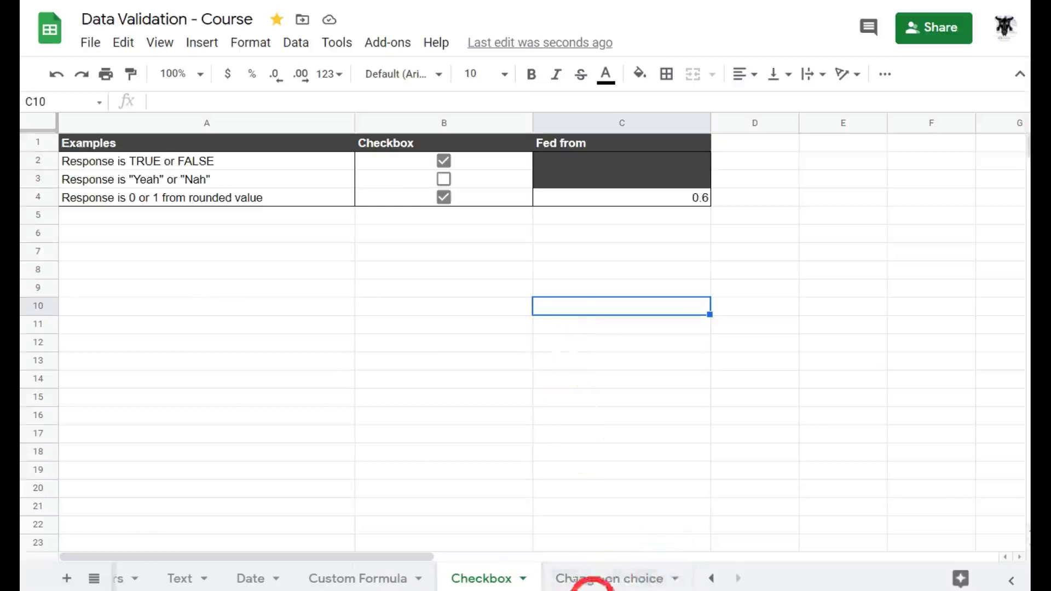